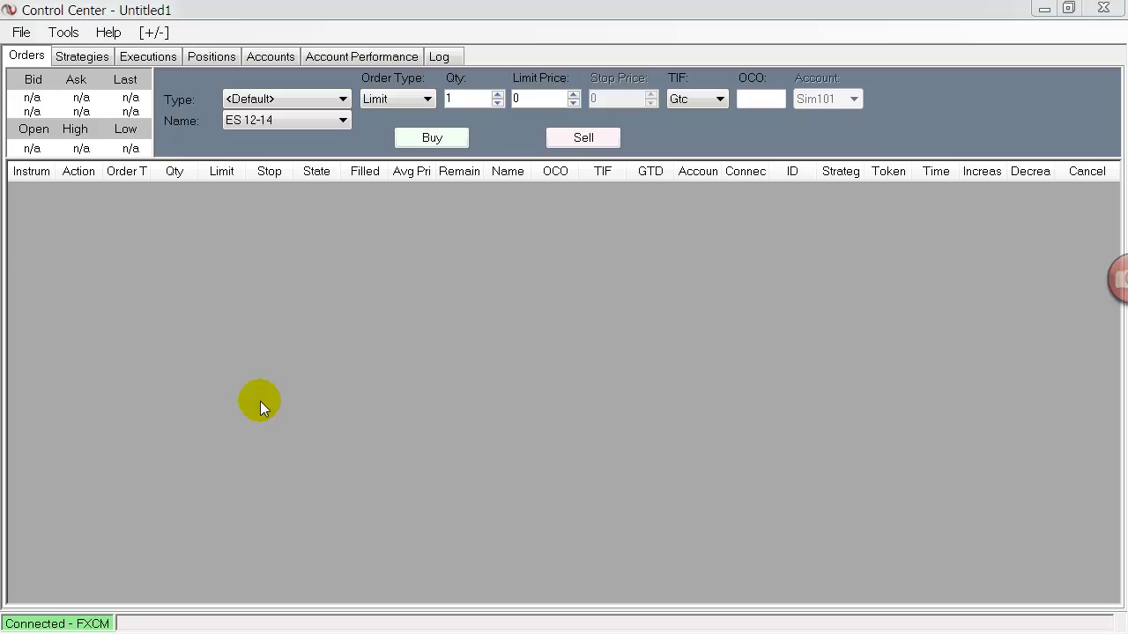
left_click(23, 33)
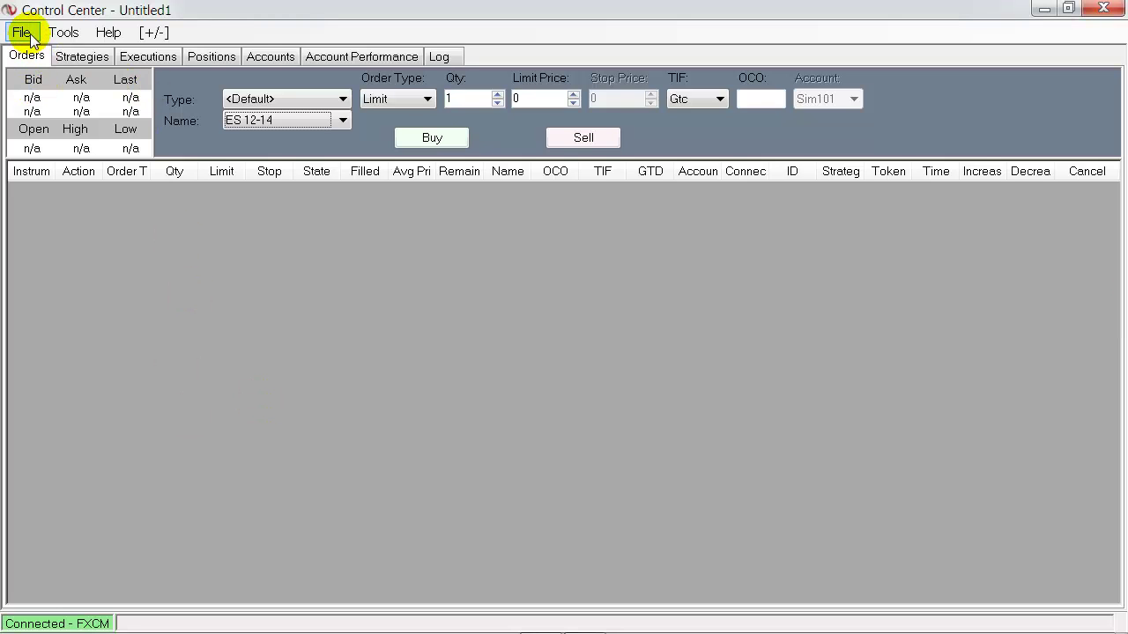
left_click(26, 34)
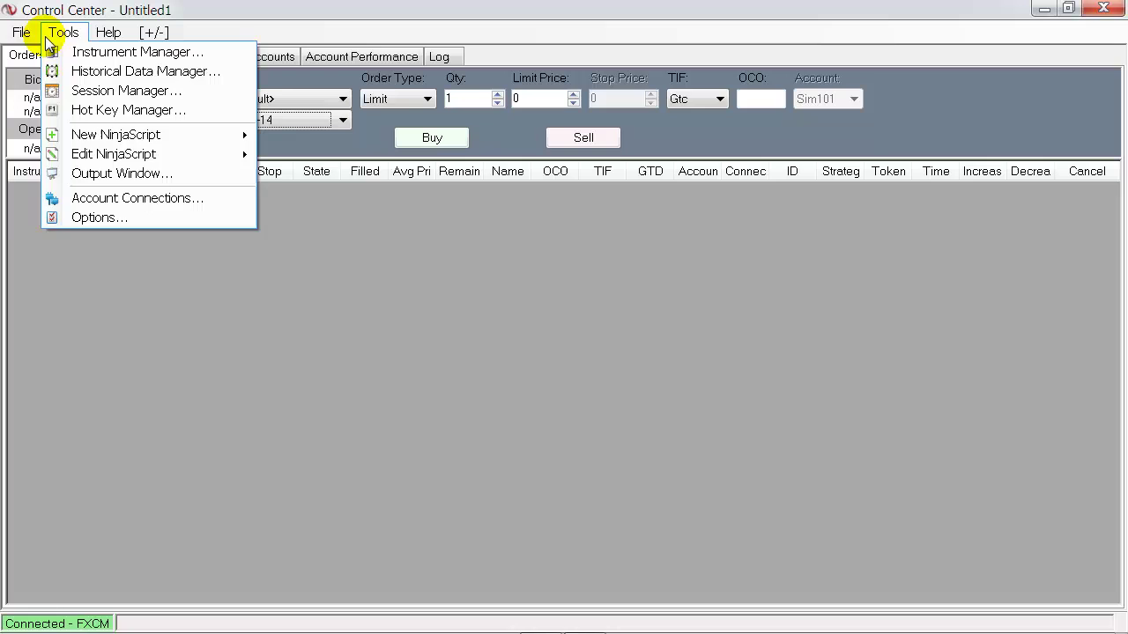
left_click(244, 26)
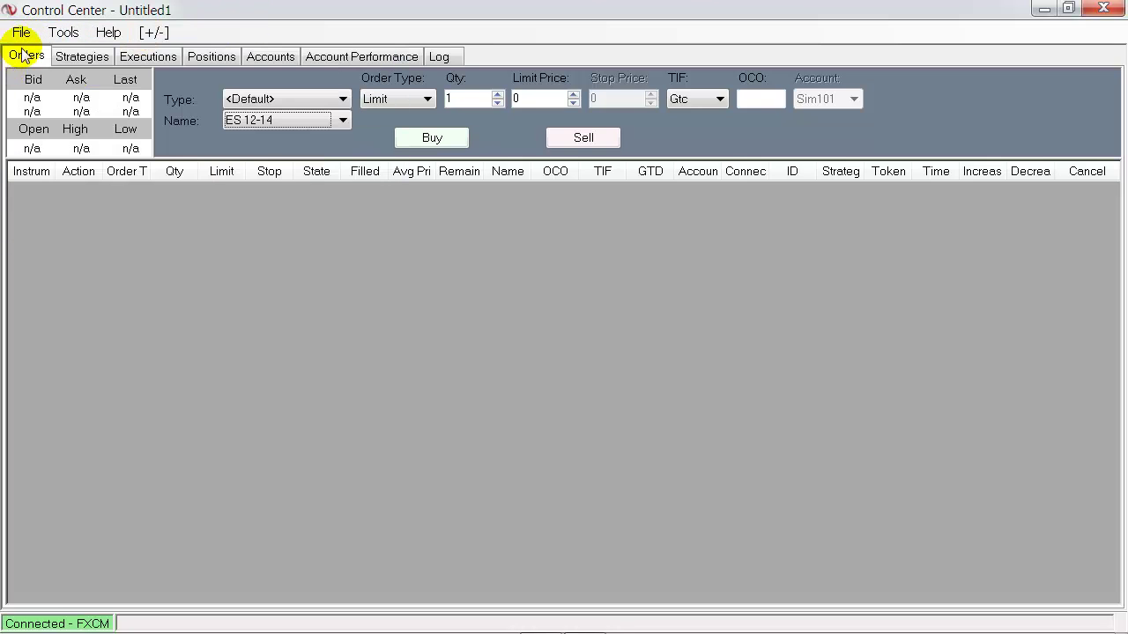
left_click(21, 32)
mouse_move(33, 56)
left_click(221, 50)
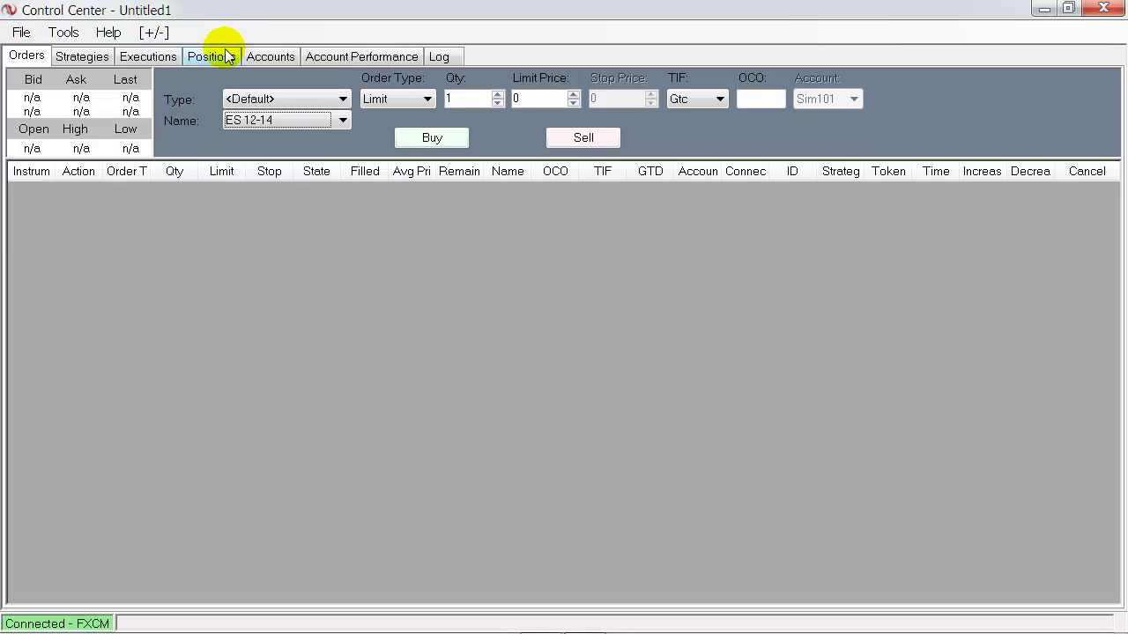
Open a new 1-minute $EURUSD chart from the FOREX instrument list with the default data series settings
left_click(19, 32)
mouse_move(103, 53)
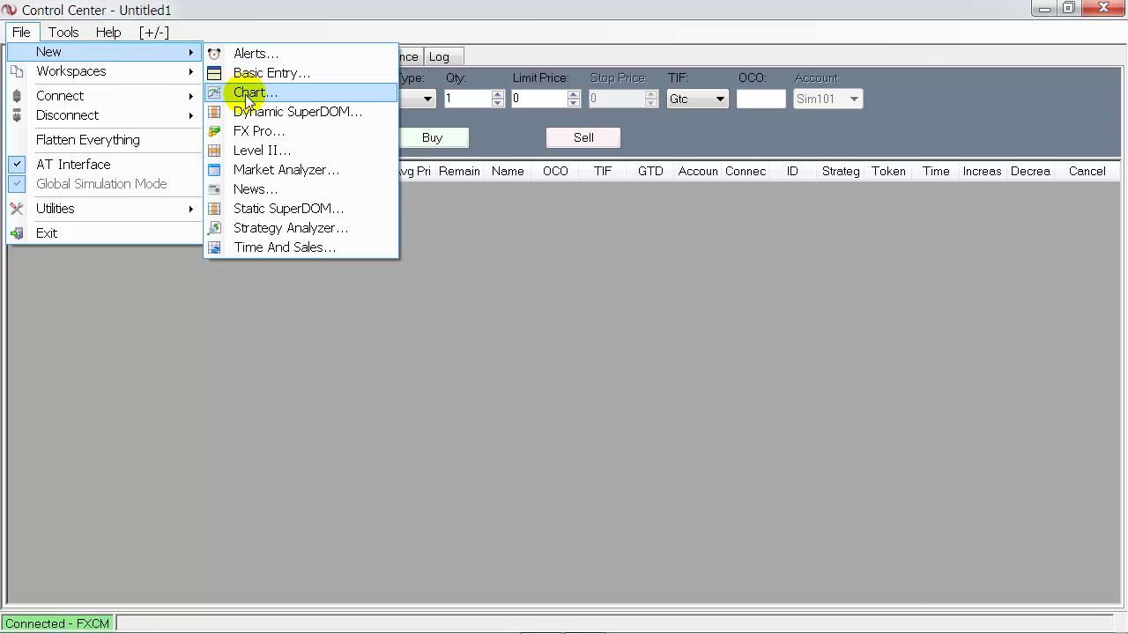
left_click(239, 94)
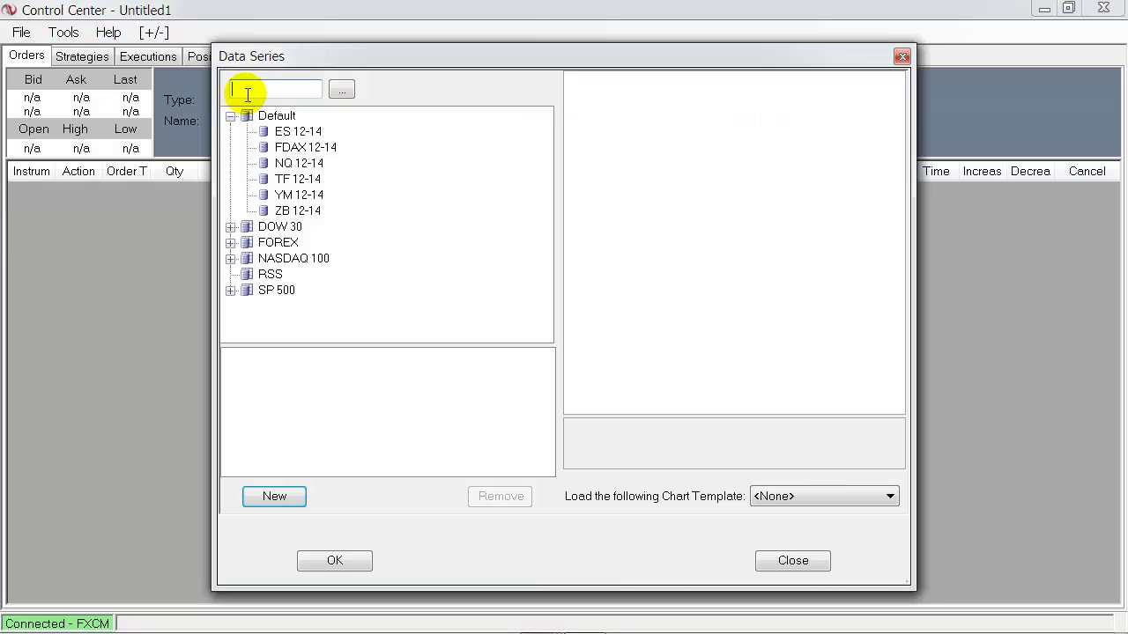
left_click(230, 242)
double_click(300, 260)
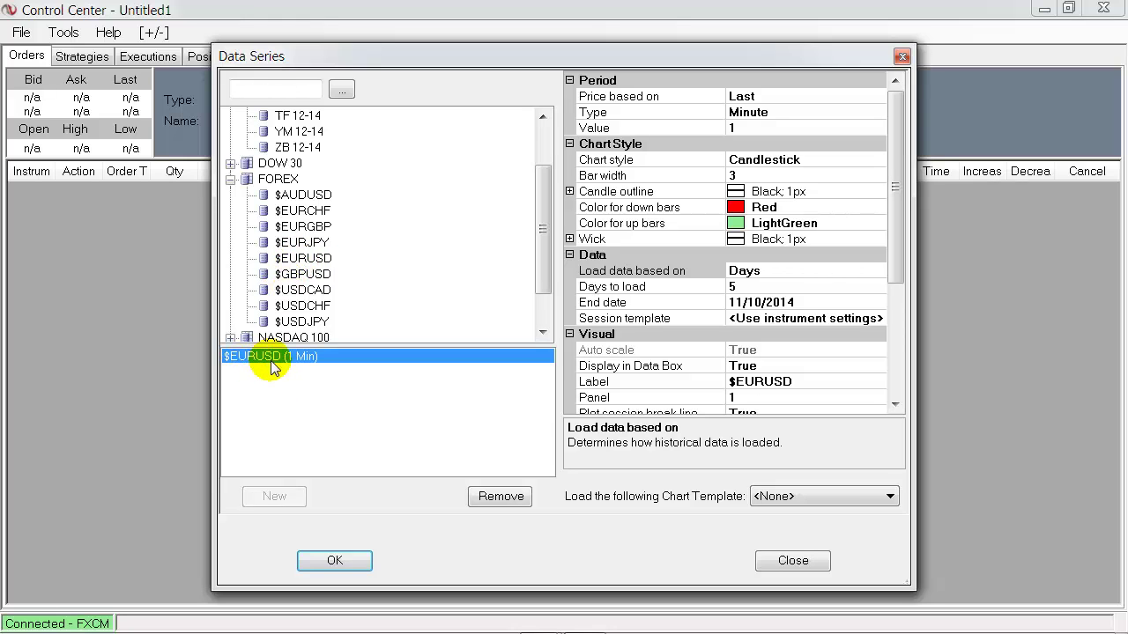
left_click(300, 561)
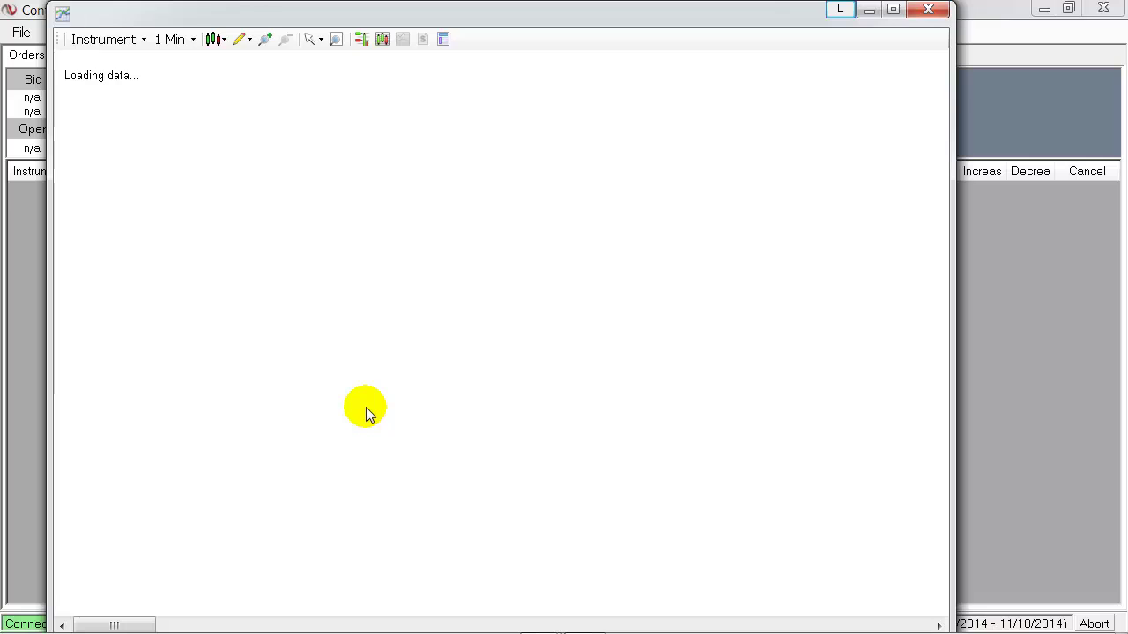
scroll(477, 356, "down", 4)
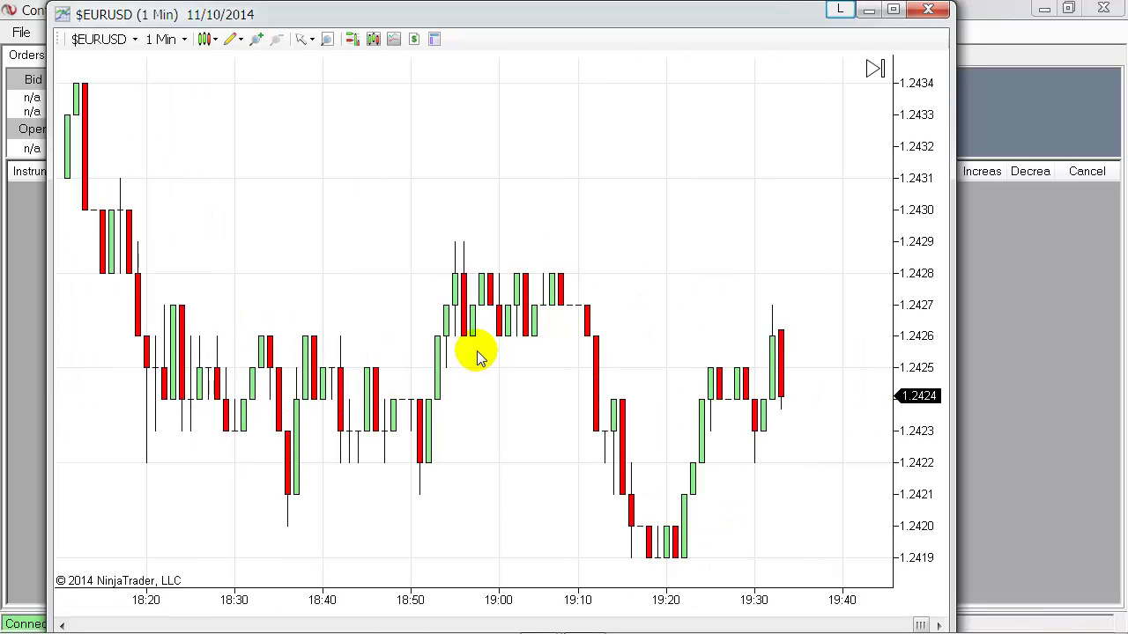
Add the WTTDataStream indicator to the $EURUSD chart
right_click(361, 157)
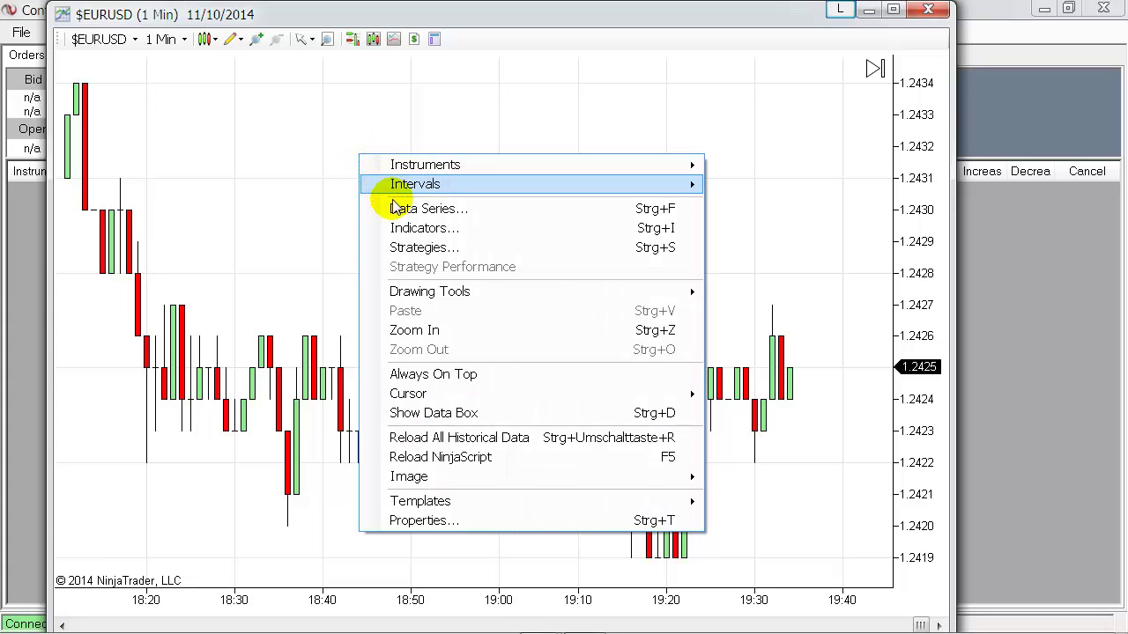
left_click(401, 228)
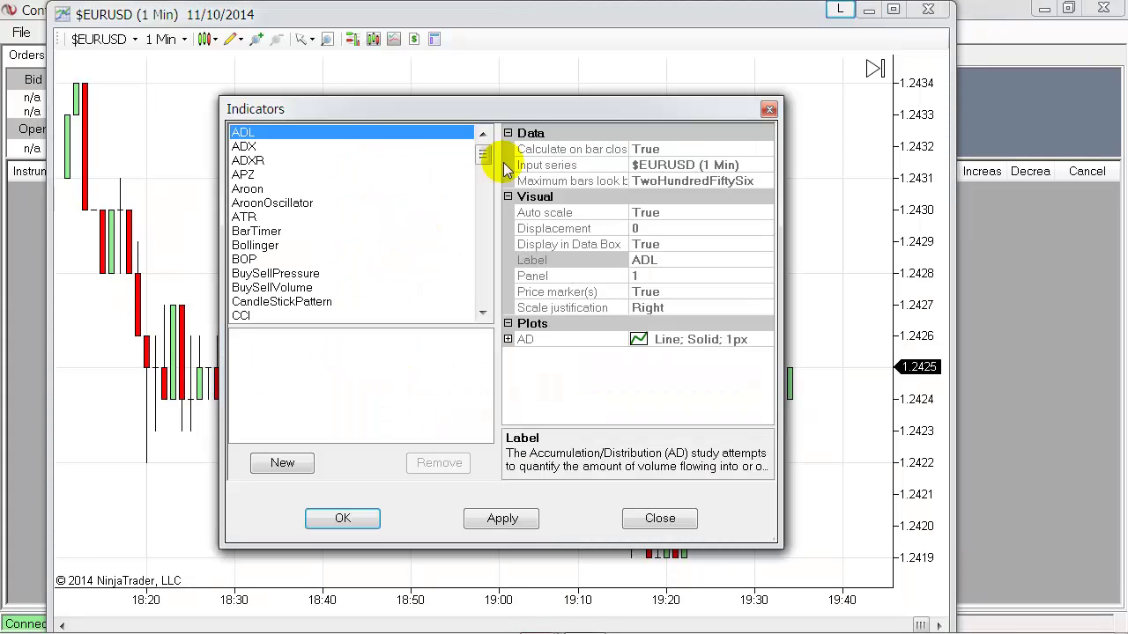
left_click_drag(481, 156, 444, 319)
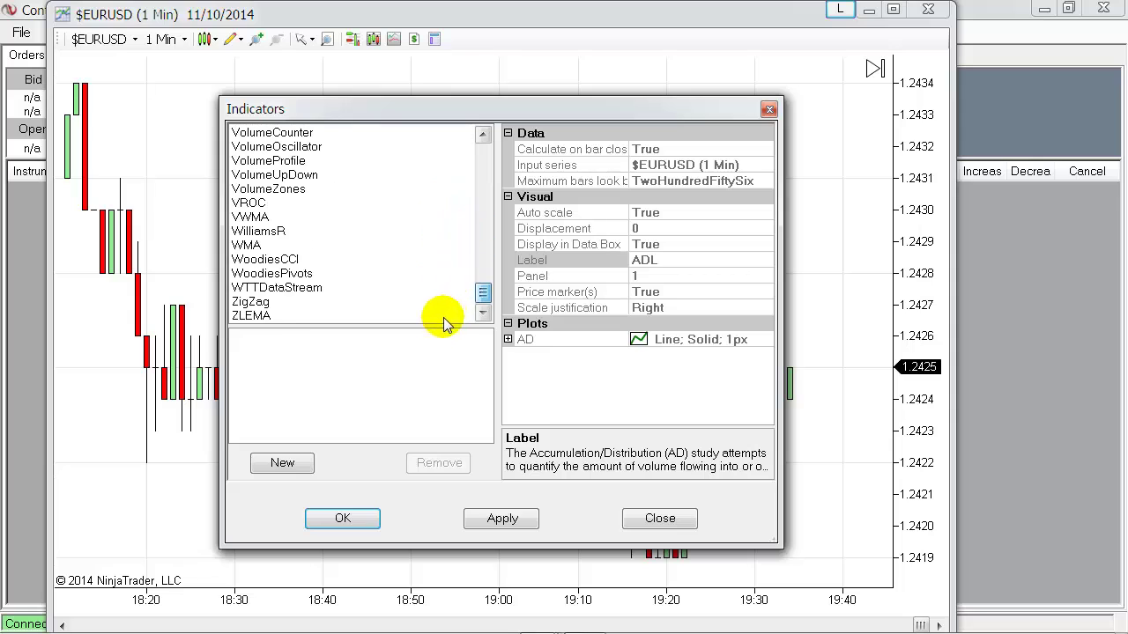
left_click(310, 288)
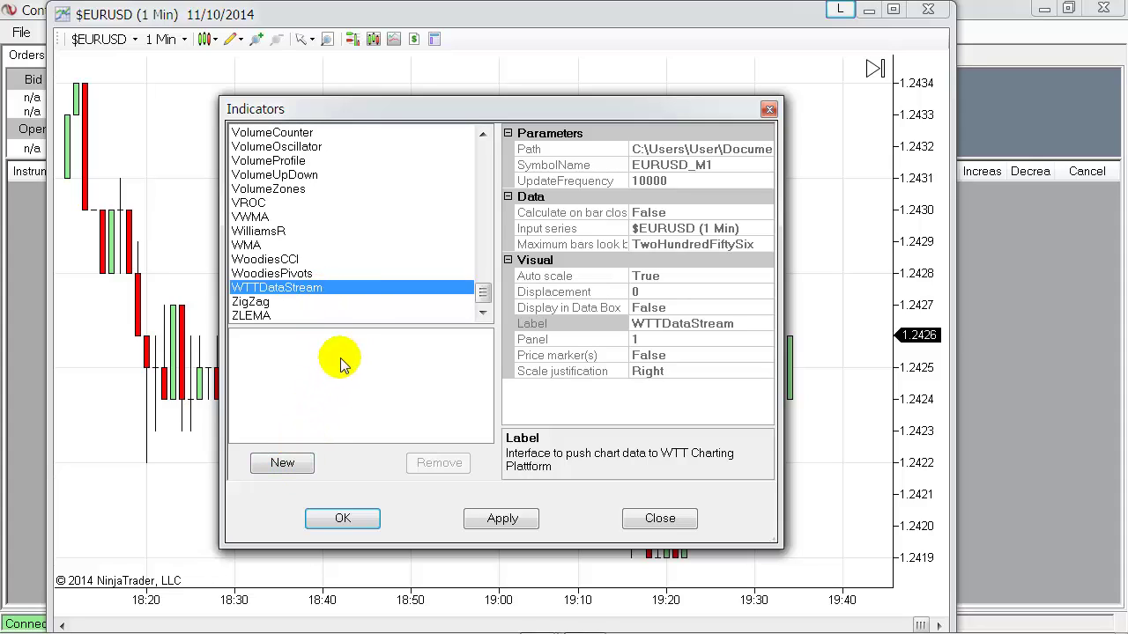
double_click(355, 288)
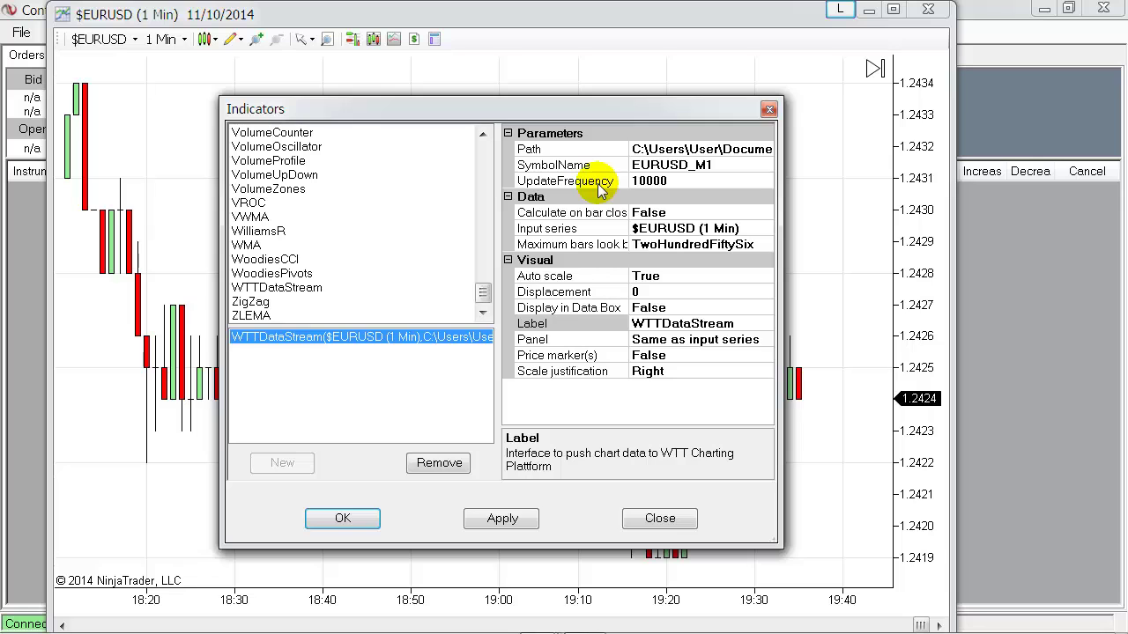
Set the WTTDataStream update frequency to 1000 ms, dismiss the Windows colour scheme prompt, and apply the indicator to the chart
left_click(670, 181)
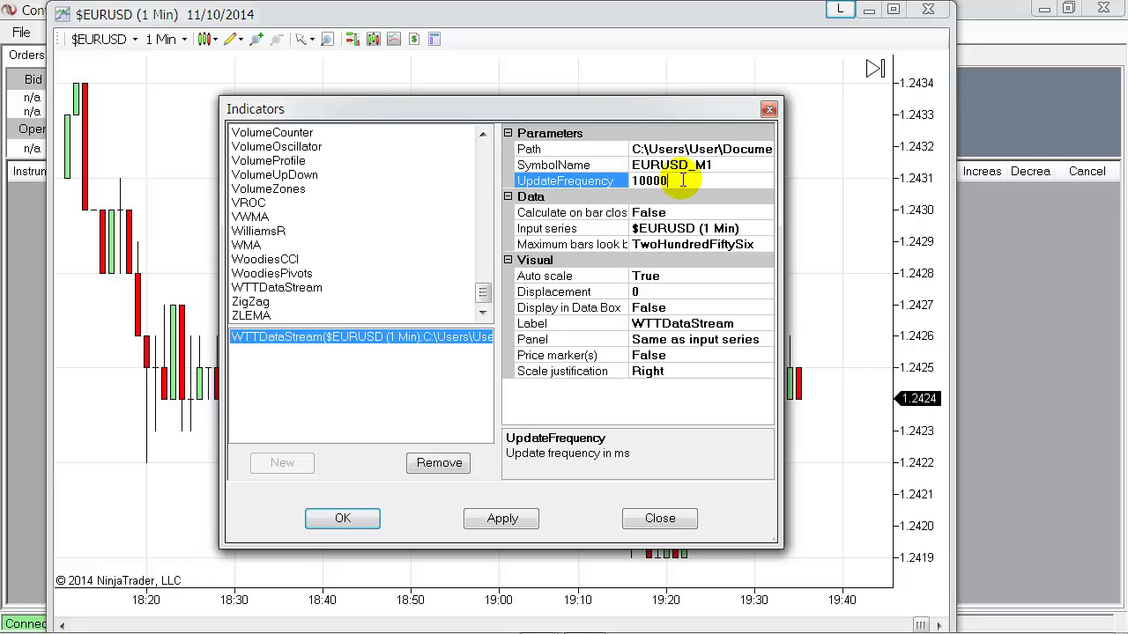
key("BackSpace")
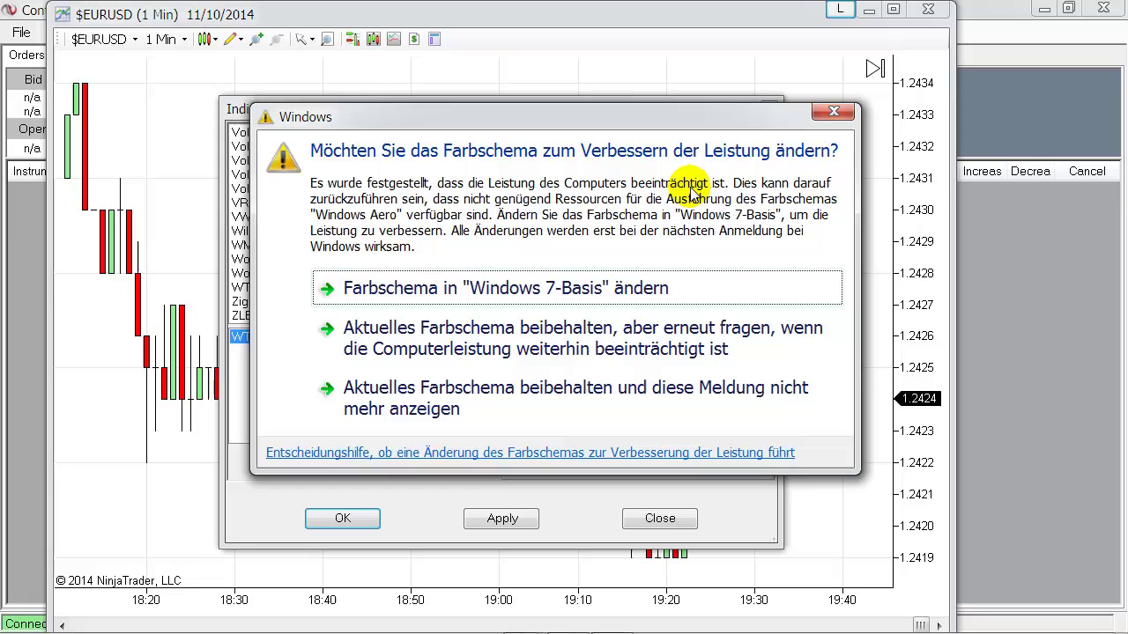
left_click(816, 115)
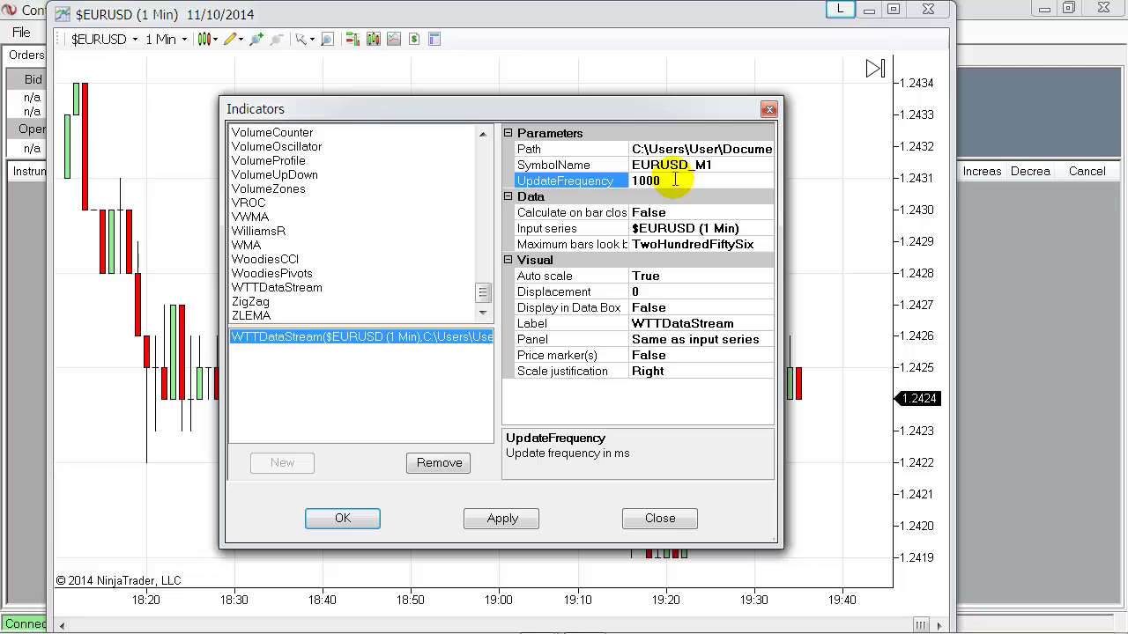
left_click(491, 519)
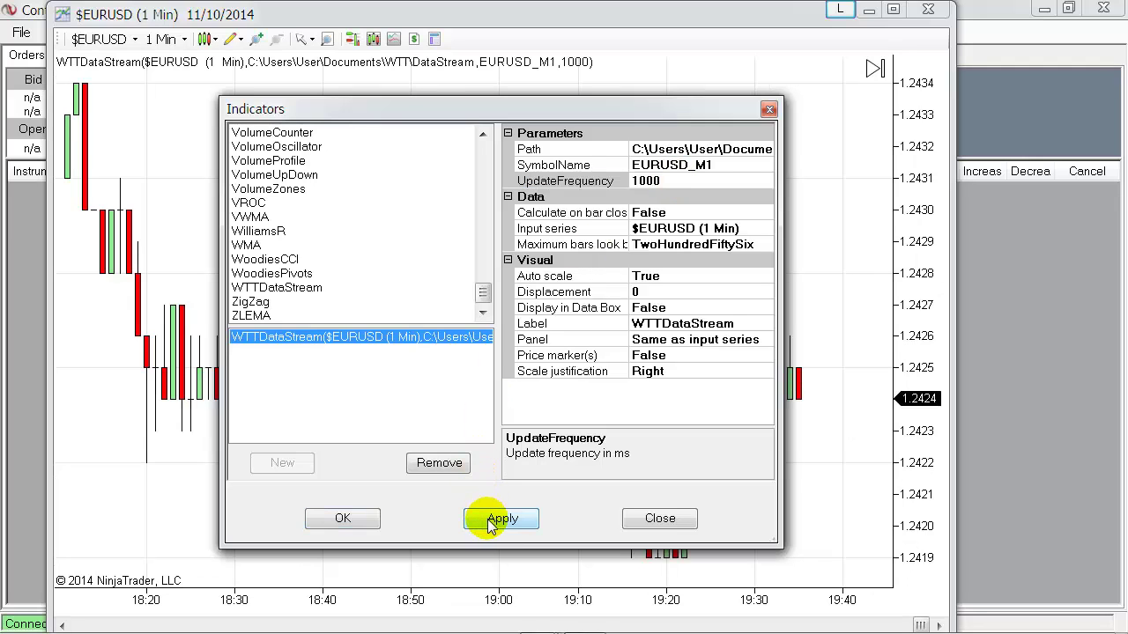
left_click(343, 520)
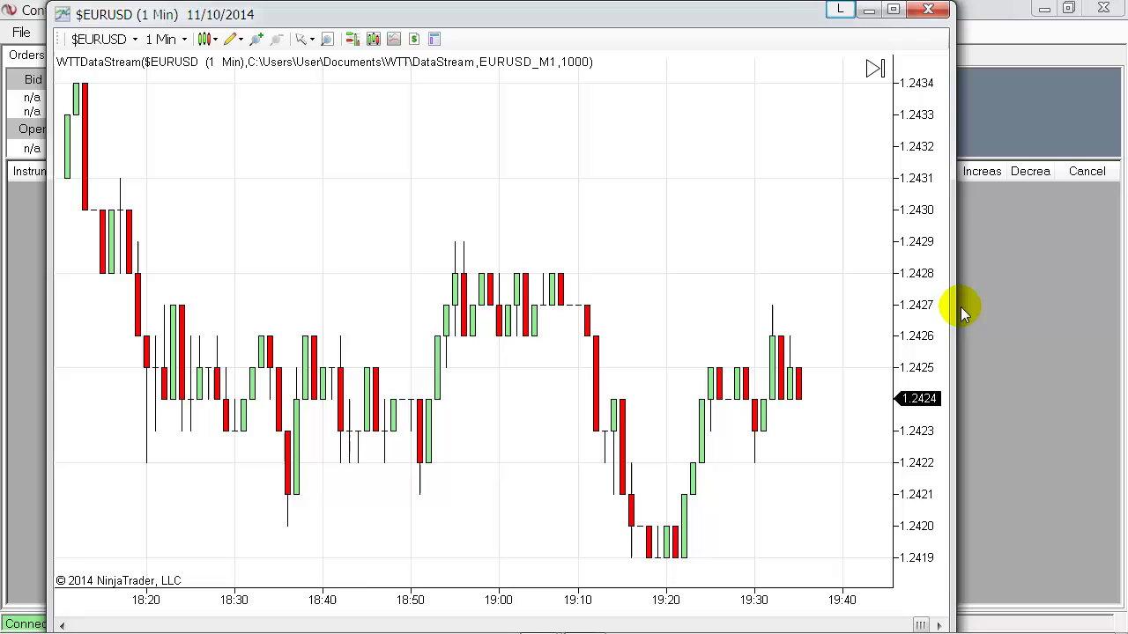
Narrow and reposition the $EURUSD chart window, and switch to the WhenToTrade login dialog to choose DataStream as the data feed
left_click_drag(957, 305, 655, 333)
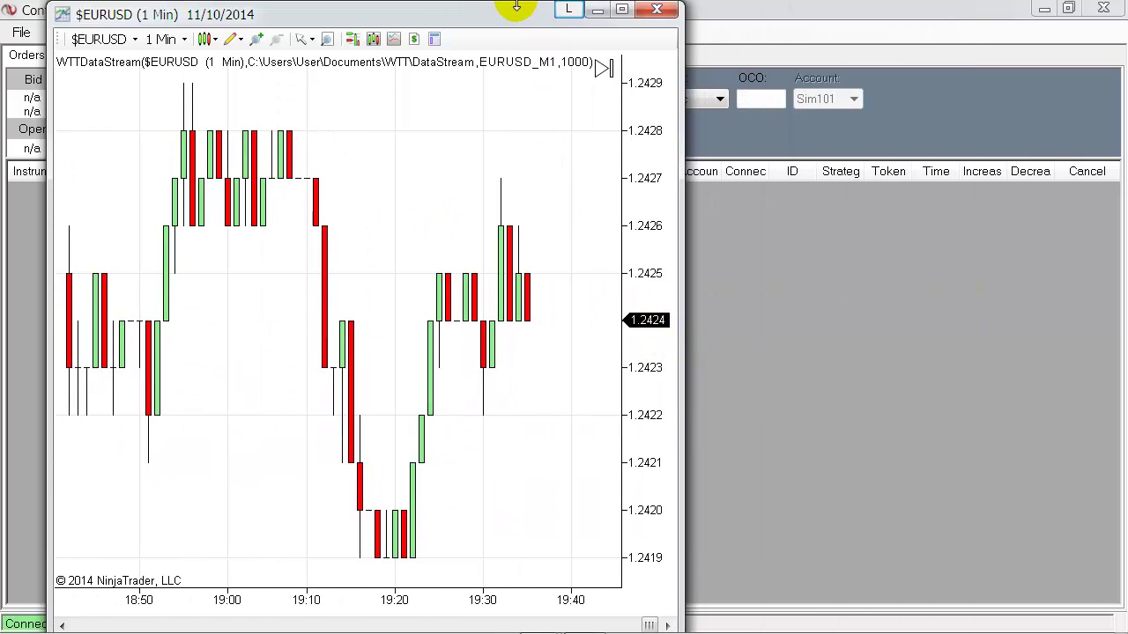
left_click_drag(511, 16, 468, 58)
left_click(99, 621)
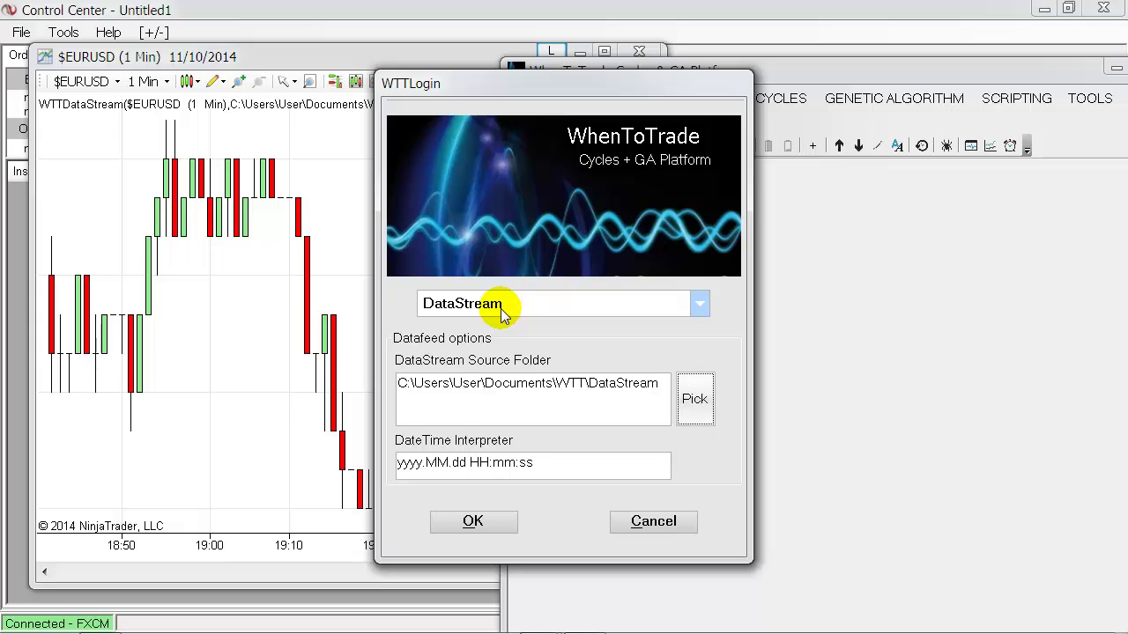
left_click(696, 303)
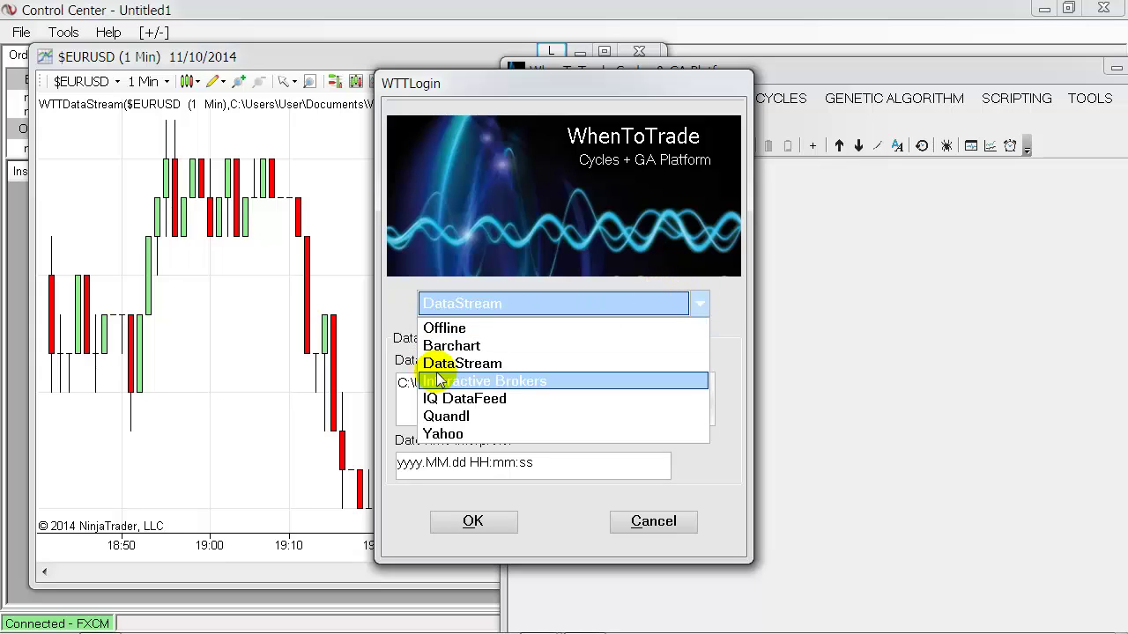
left_click(493, 363)
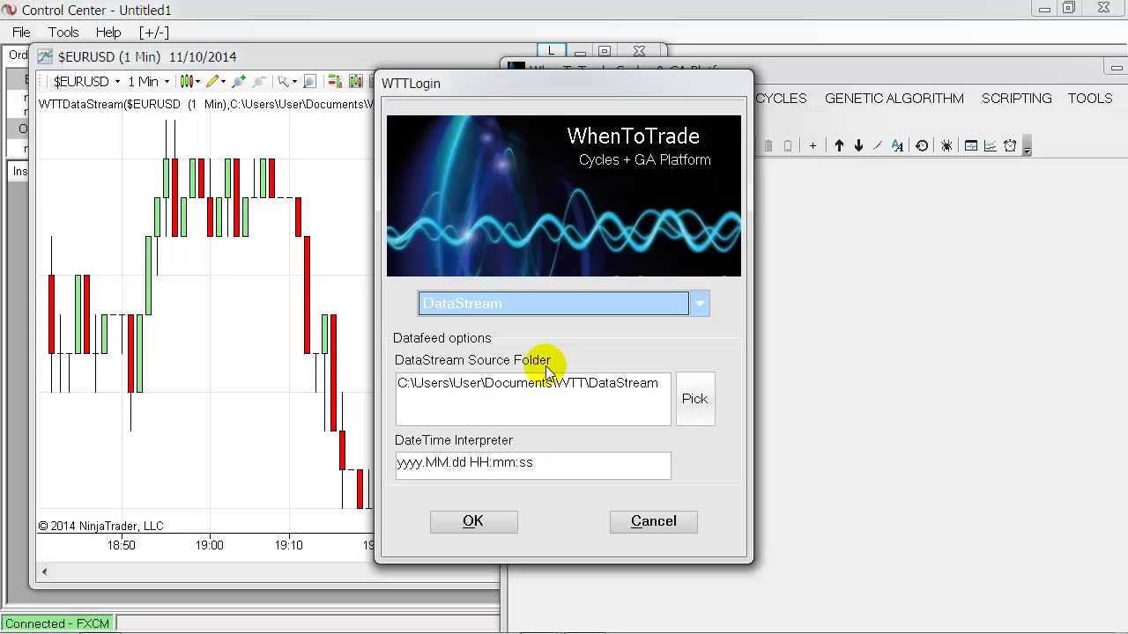
Reopen the $EURUSD chart's indicator settings and move the WTTLogin dialog aside so both can be viewed together
left_click(326, 213)
right_click(328, 217)
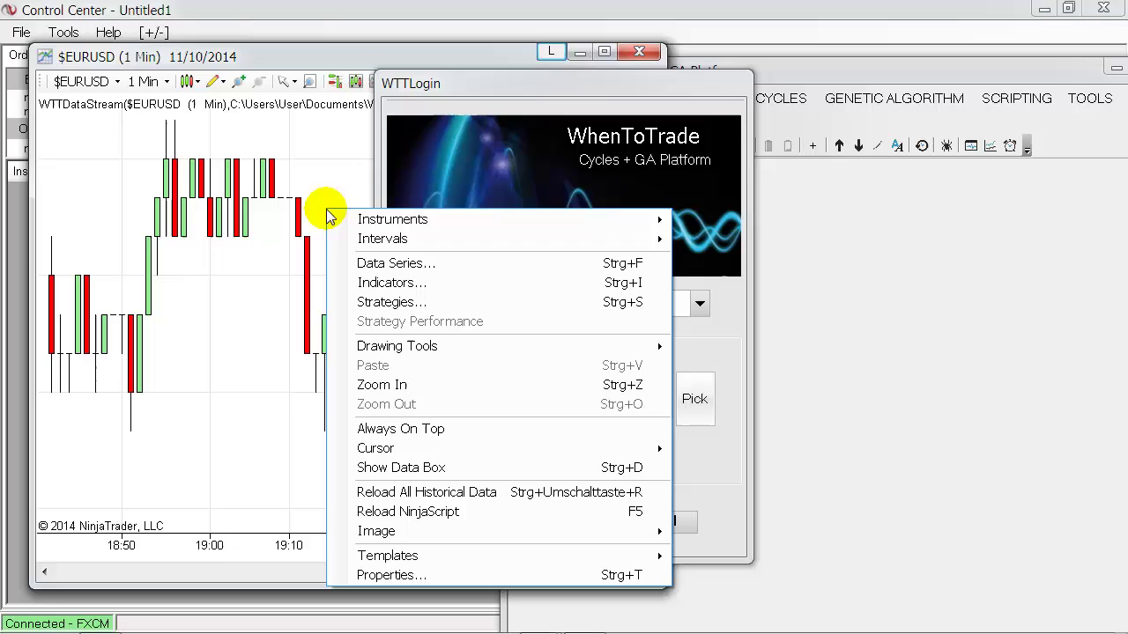
left_click(359, 282)
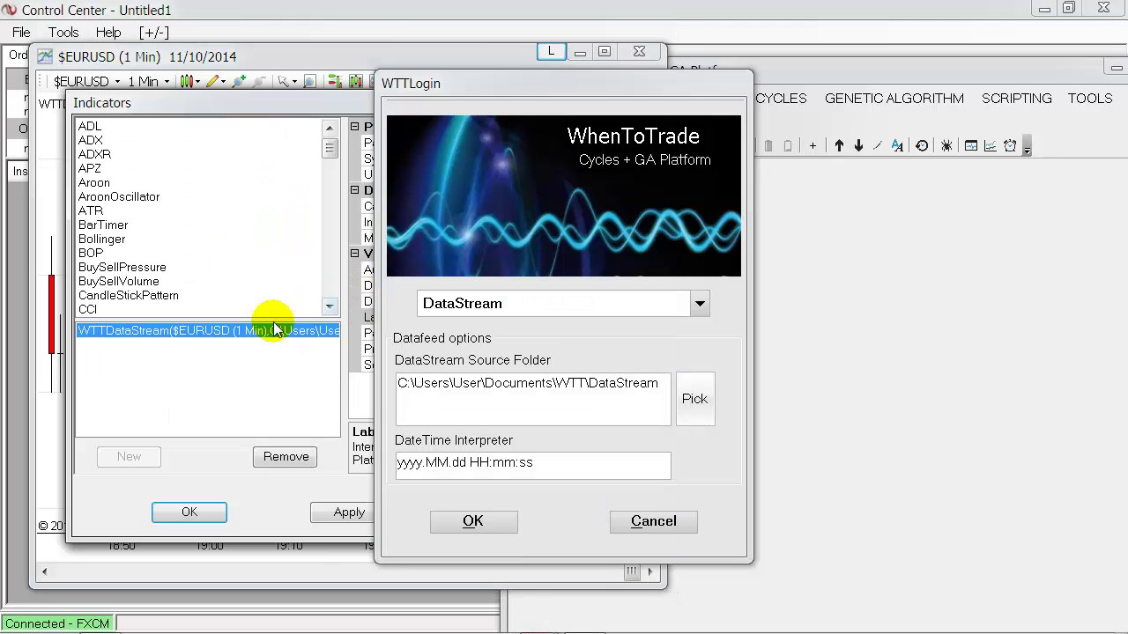
left_click_drag(559, 84, 843, 79)
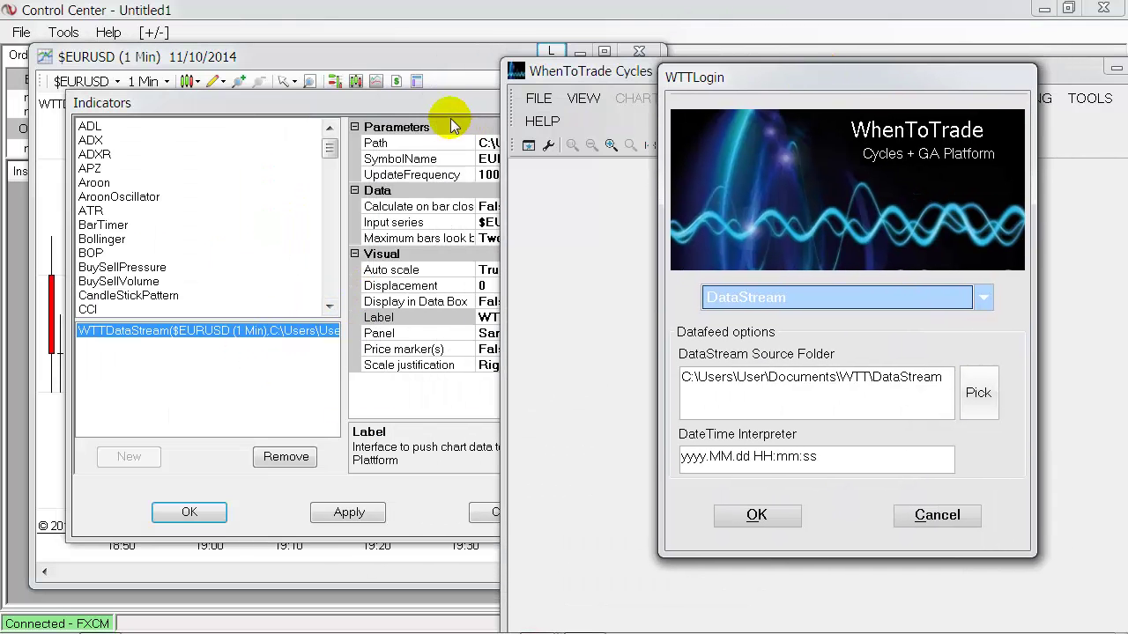
left_click(450, 119)
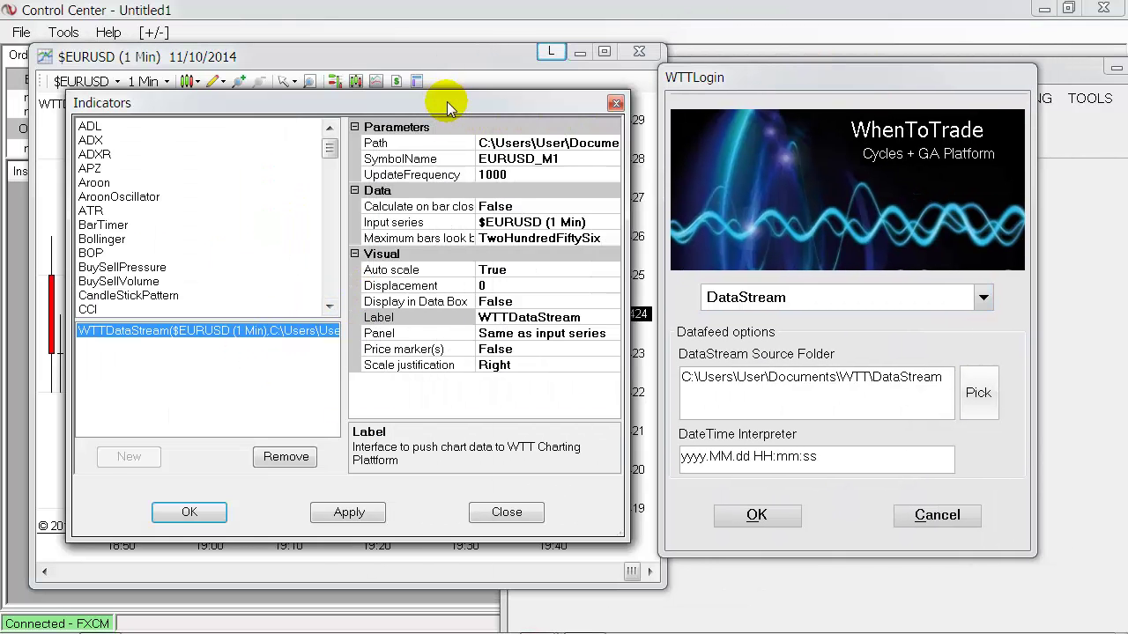
Maximize the Indicators dialog to show the full WTTDataStream path, keeping the WTTLogin dialog clear of the parameters
left_click(421, 145)
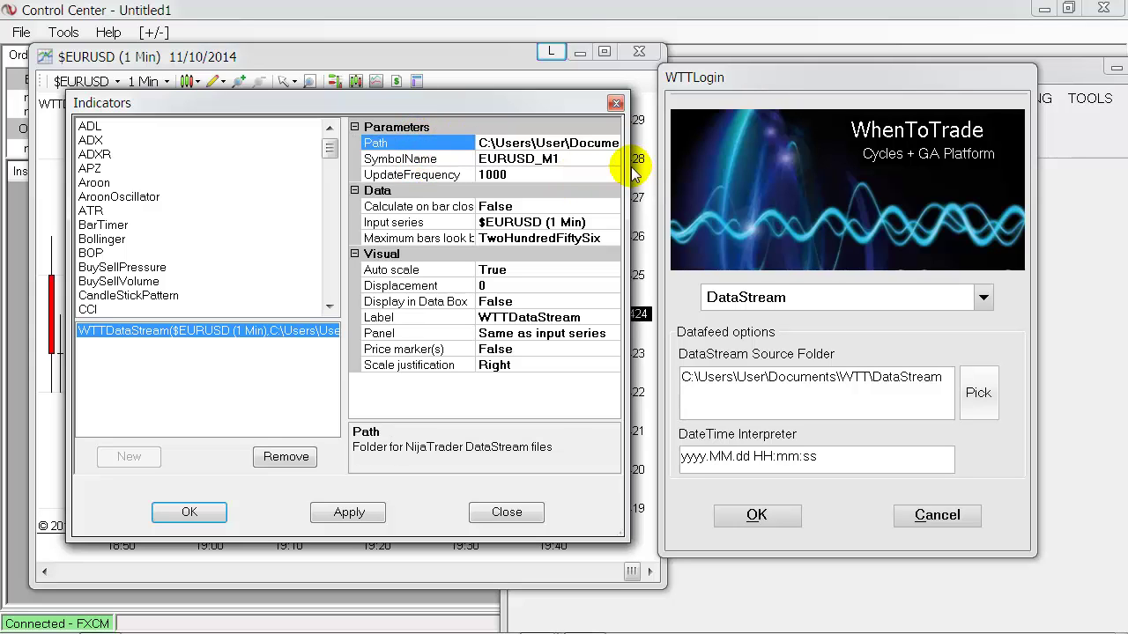
left_click_drag(625, 156, 657, 142)
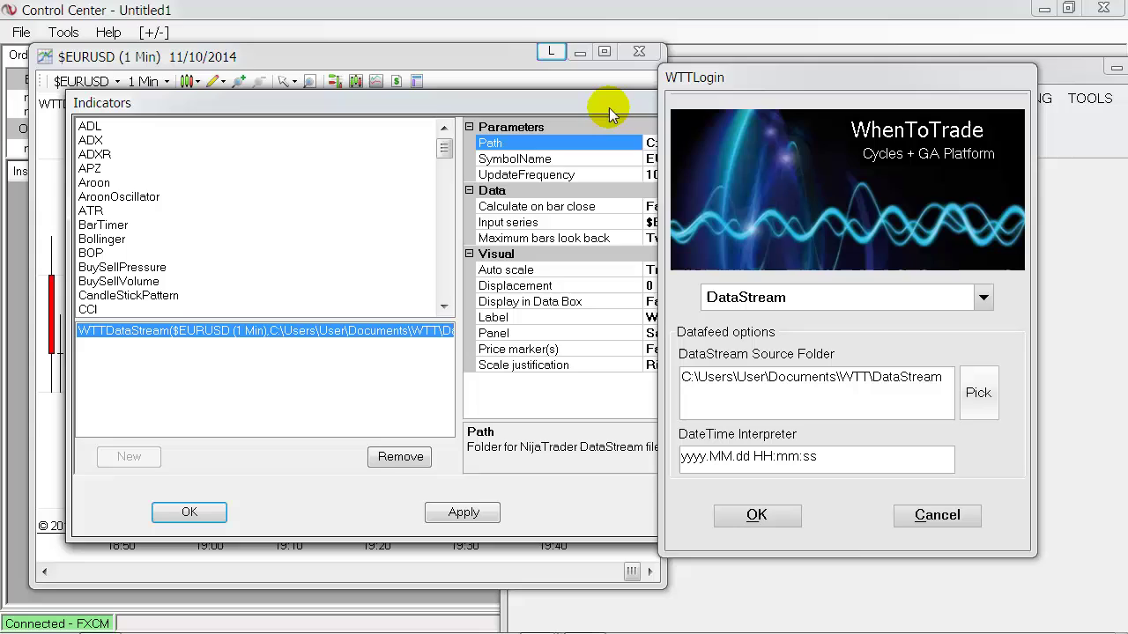
double_click(610, 106)
left_click_drag(812, 75, 414, 168)
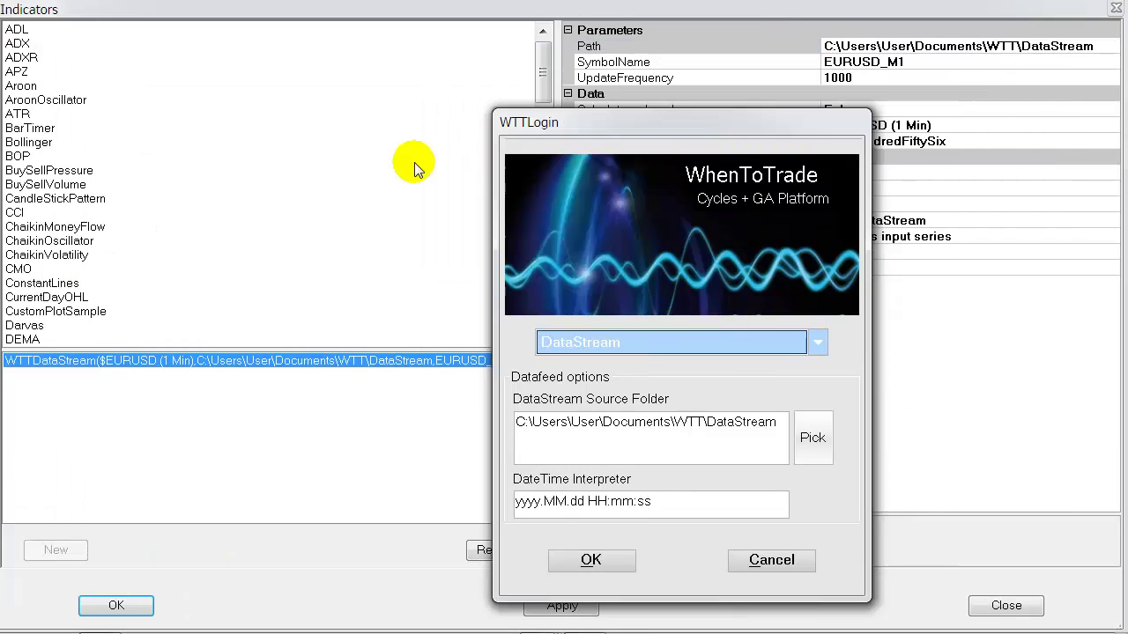
Compare the WTTDataStream path with the DataStream source folder in the login dialog, and close the indicator settings
left_click(983, 47)
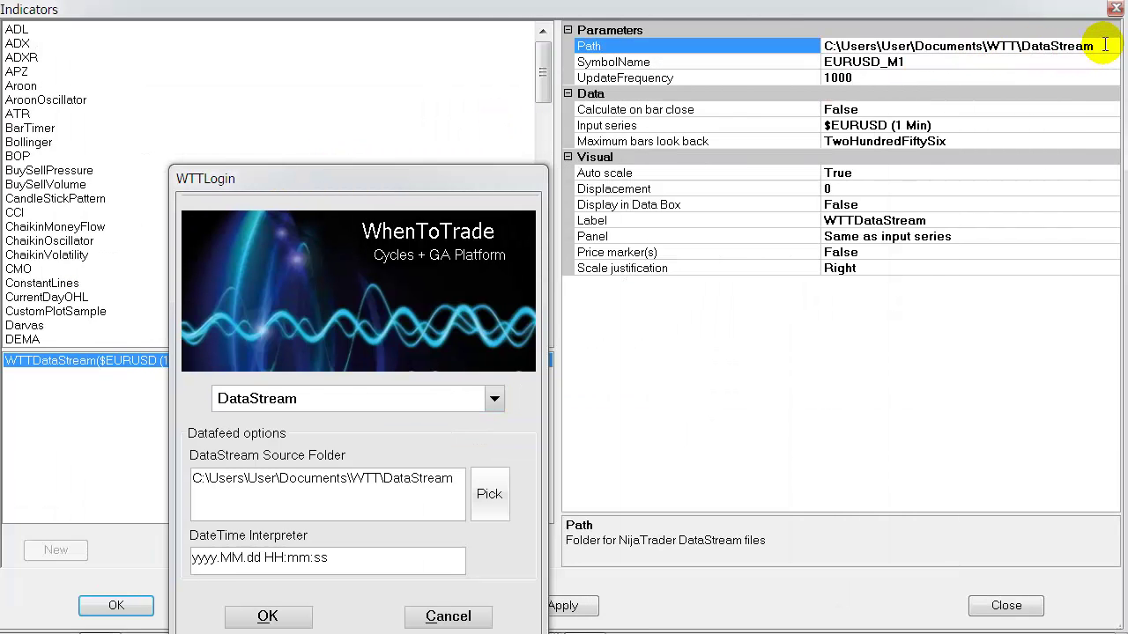
left_click_drag(1105, 45, 819, 67)
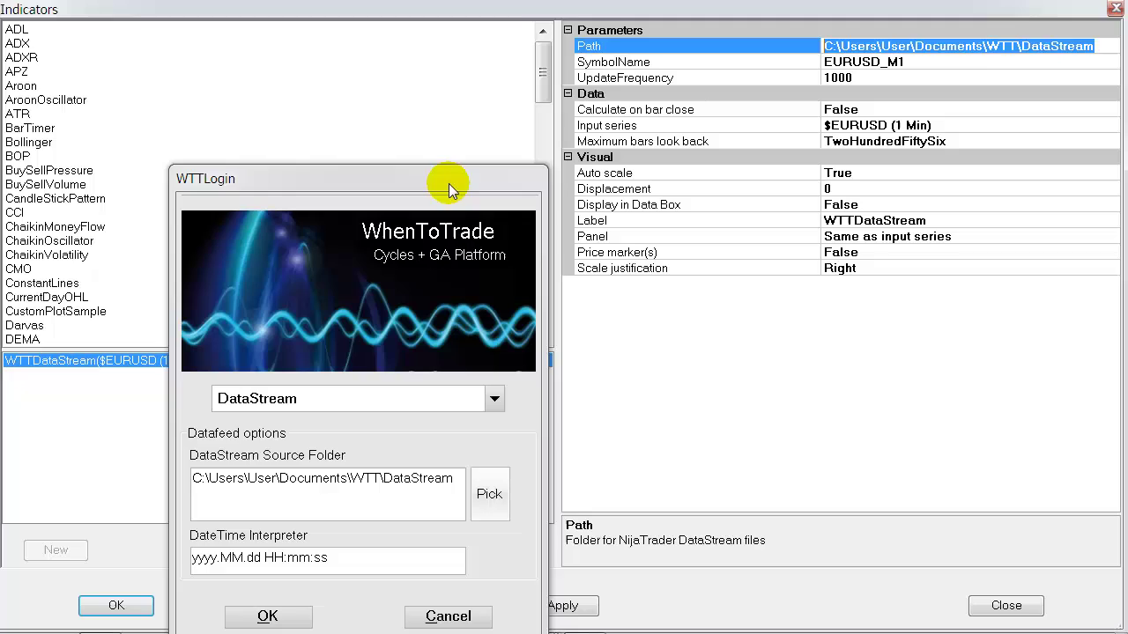
left_click_drag(448, 183, 470, 25)
left_click(425, 321)
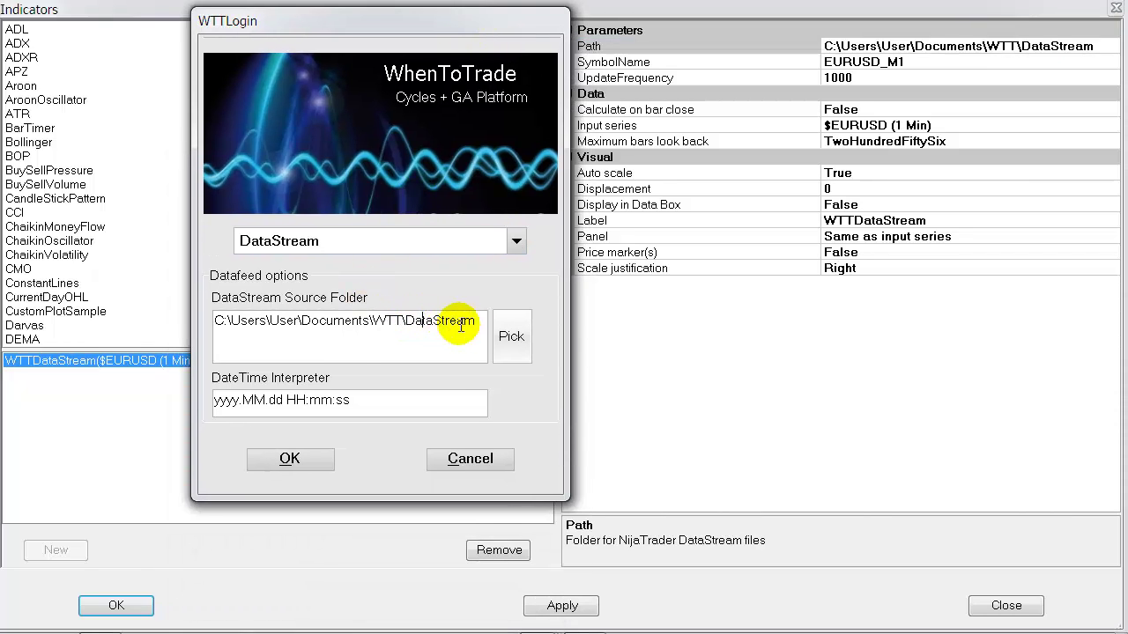
left_click_drag(460, 322, 182, 328)
key("End")
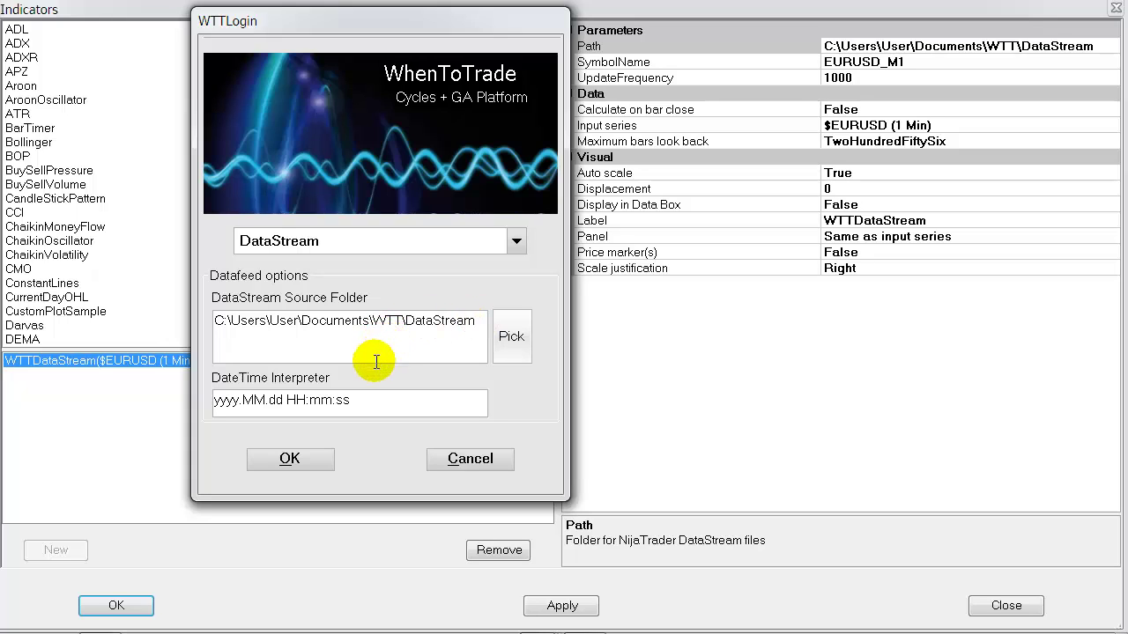
left_click(1002, 604)
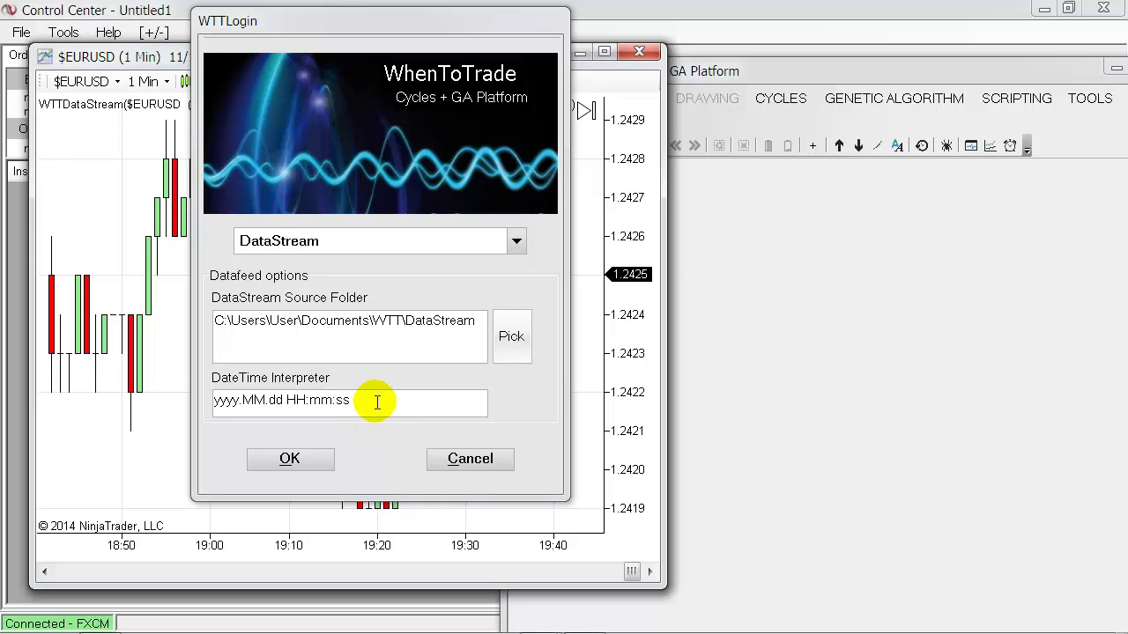
Accept the DataStream login settings, then reposition and widen the WhenToTrade platform window beside the NinjaTrader chart
left_click(310, 459)
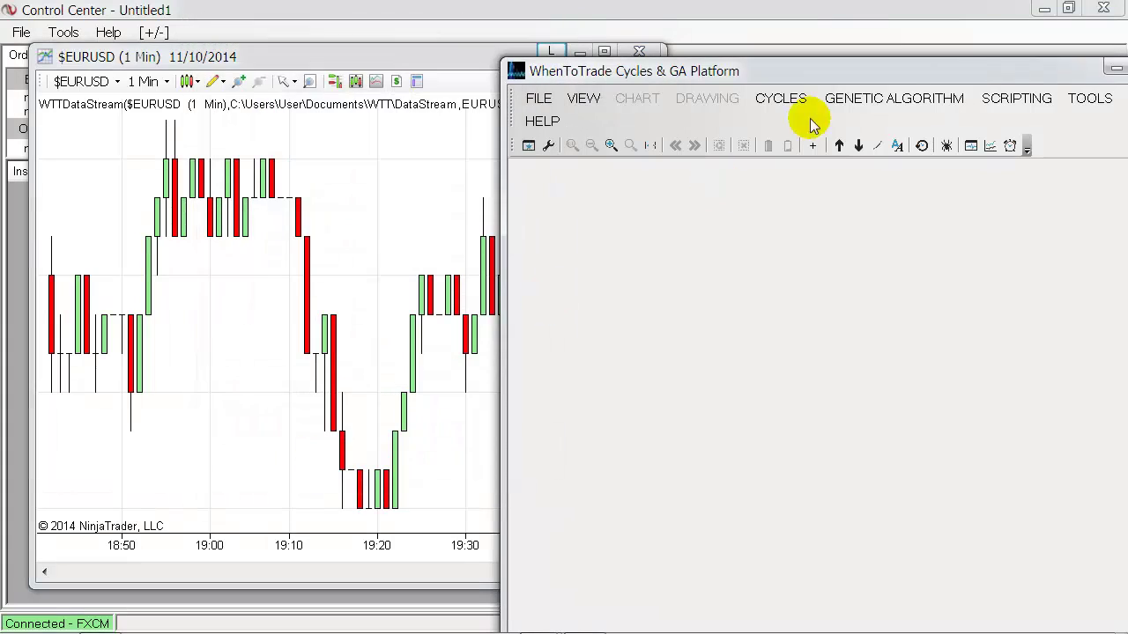
left_click_drag(912, 78, 602, 73)
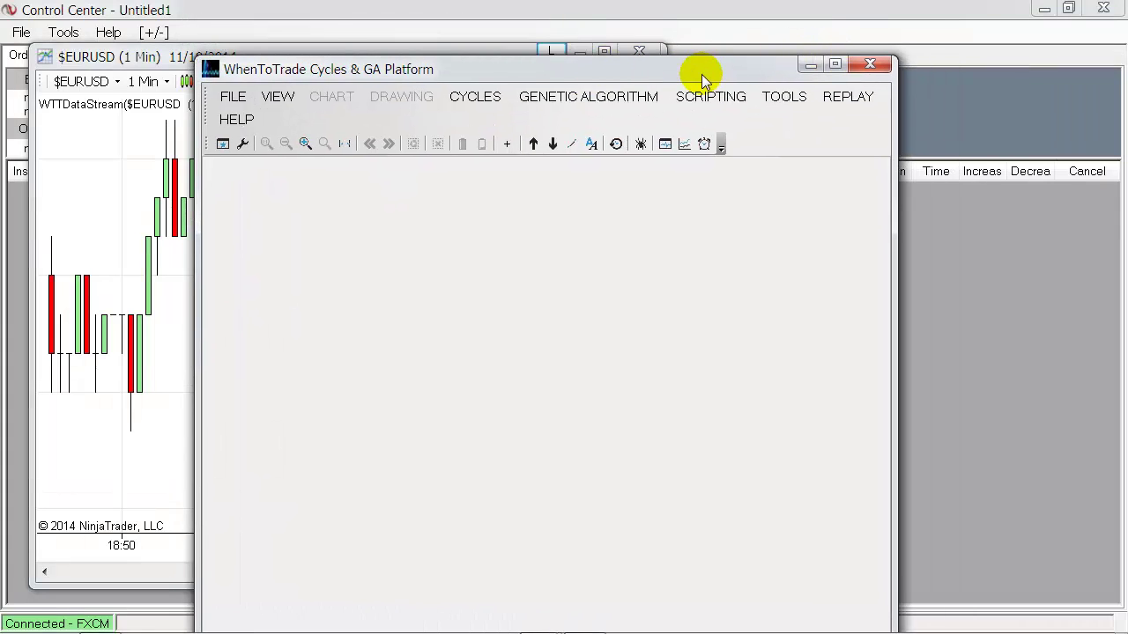
left_click_drag(701, 74, 752, 26)
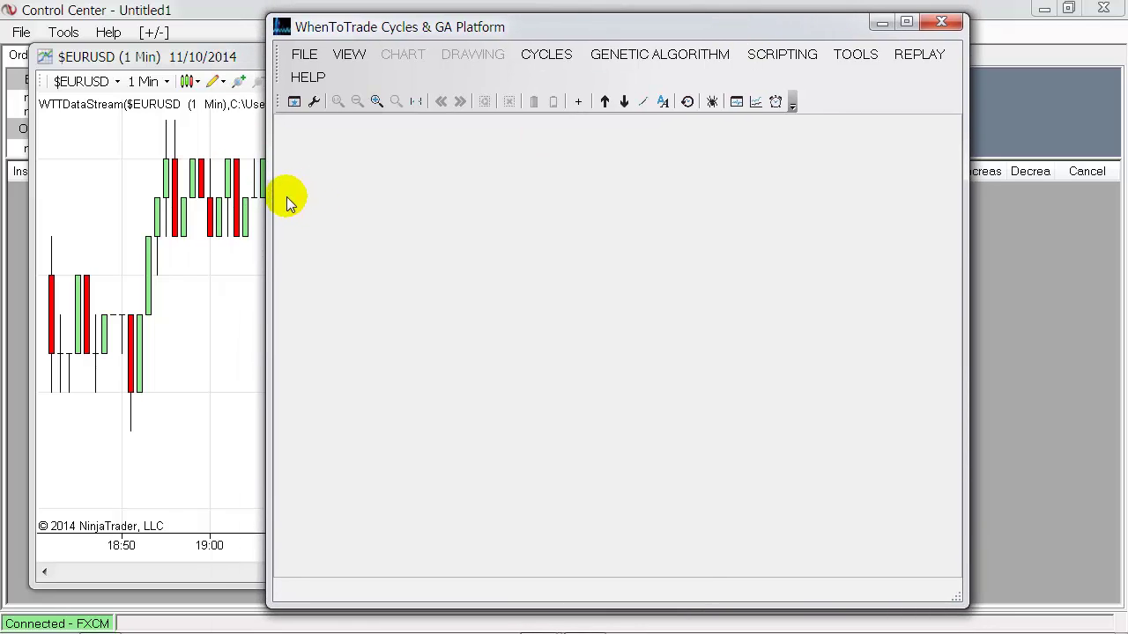
left_click_drag(268, 199, 204, 201)
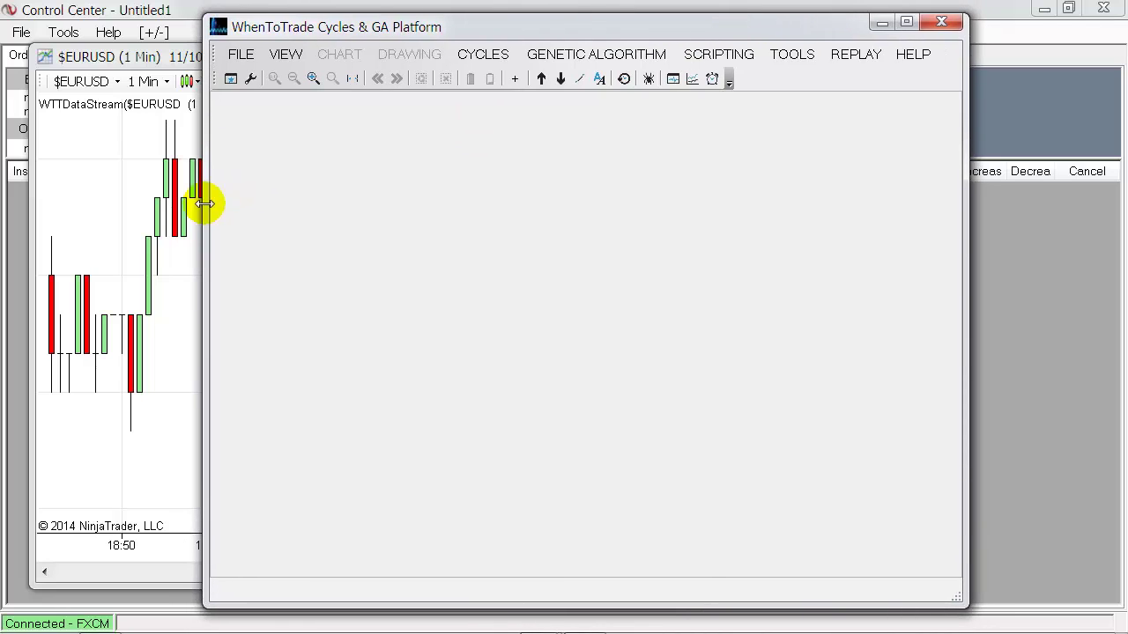
Create a new DataStream chart for symbol EURUSD_M1 with the Minute time frame, bar size 1 and 1000 bars back
left_click(229, 79)
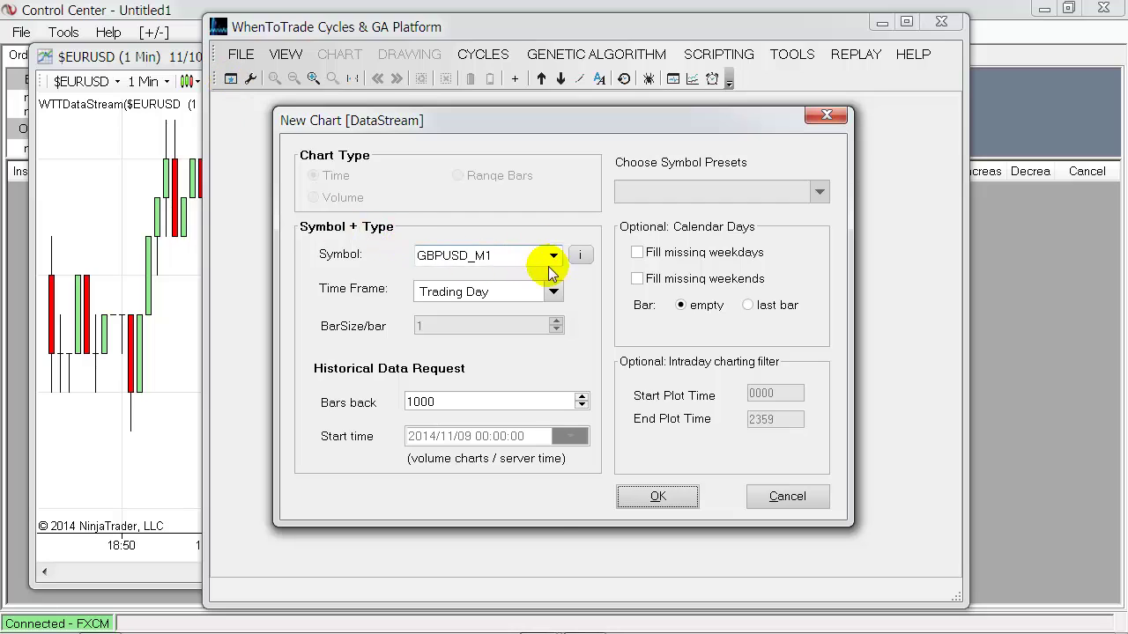
left_click(550, 258)
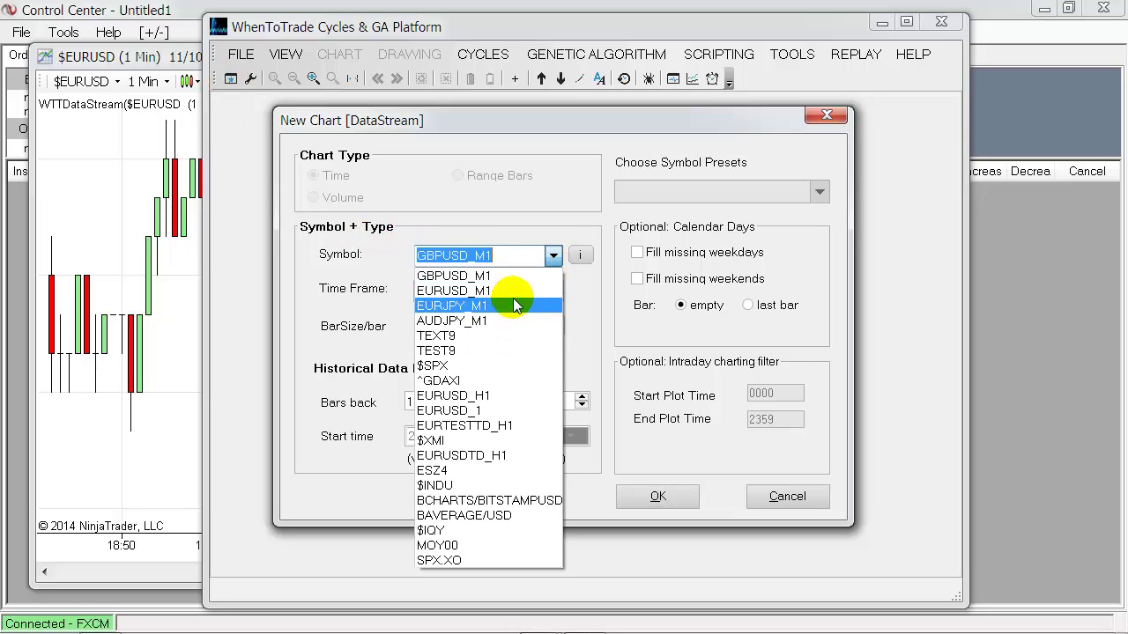
left_click(513, 292)
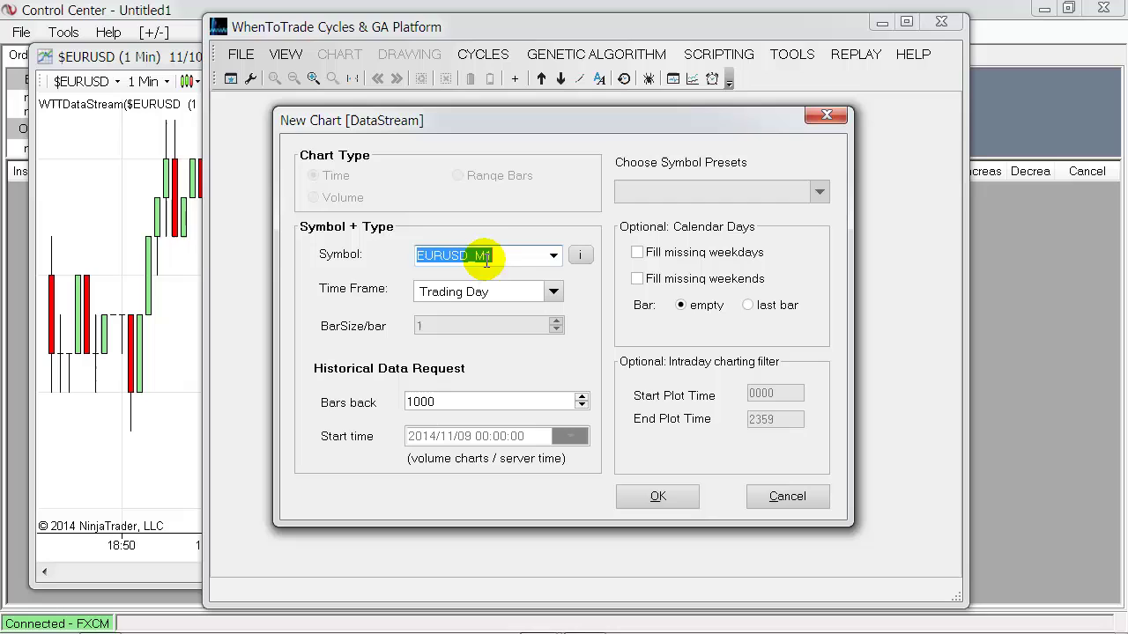
left_click(552, 291)
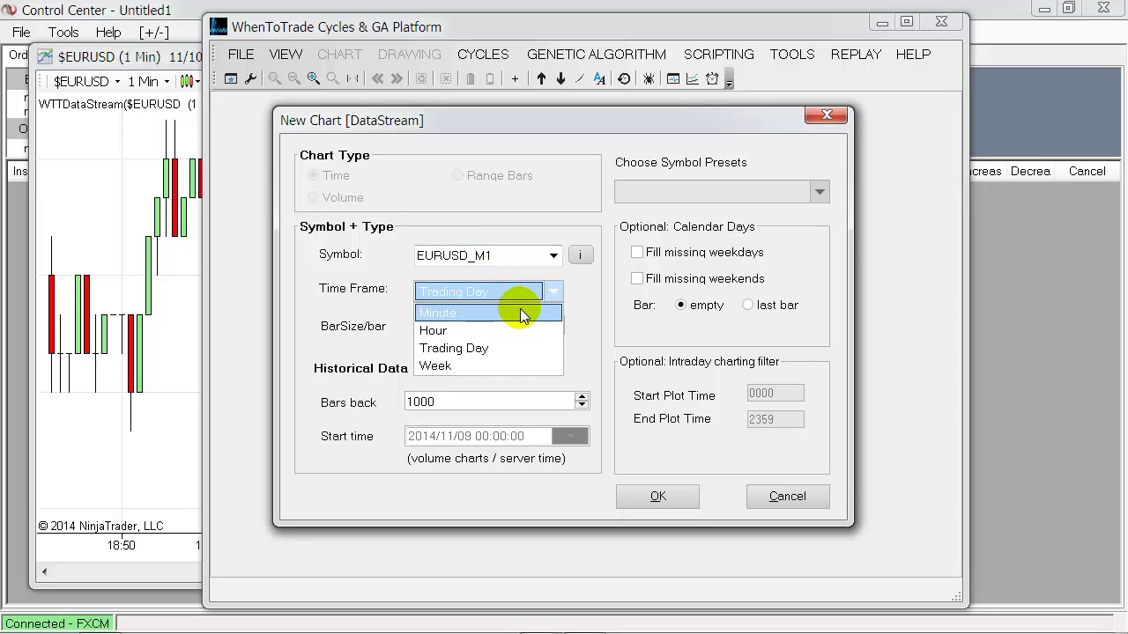
left_click(519, 315)
left_click(638, 497)
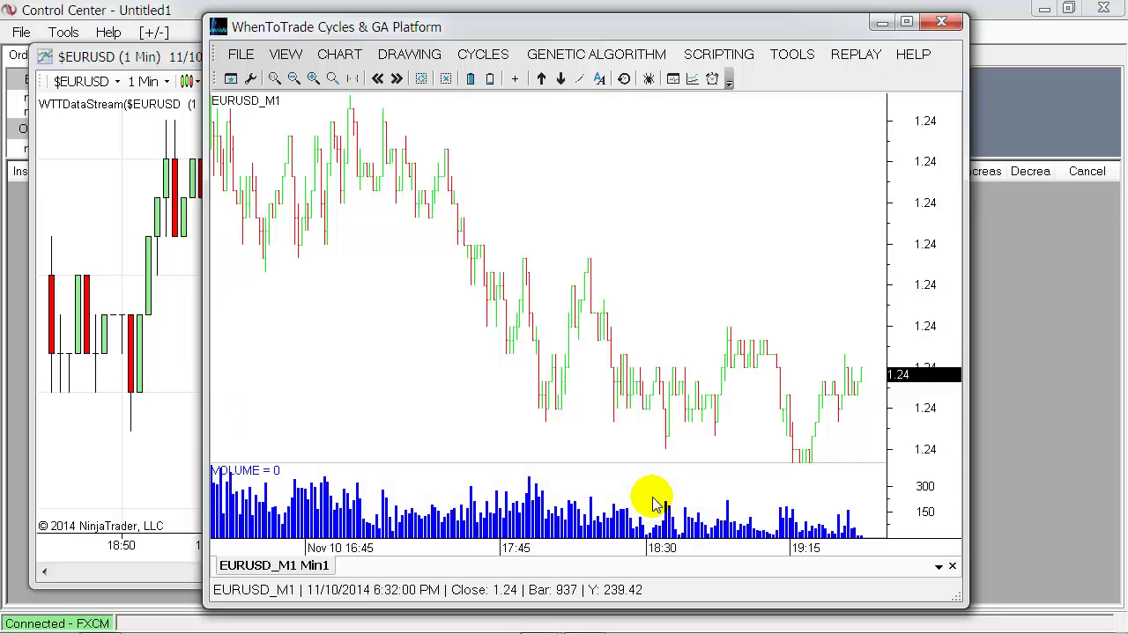
Compress the price scale of the EURUSD_M1 chart and set its price precision to 5 decimals
left_click_drag(901, 417, 931, 403)
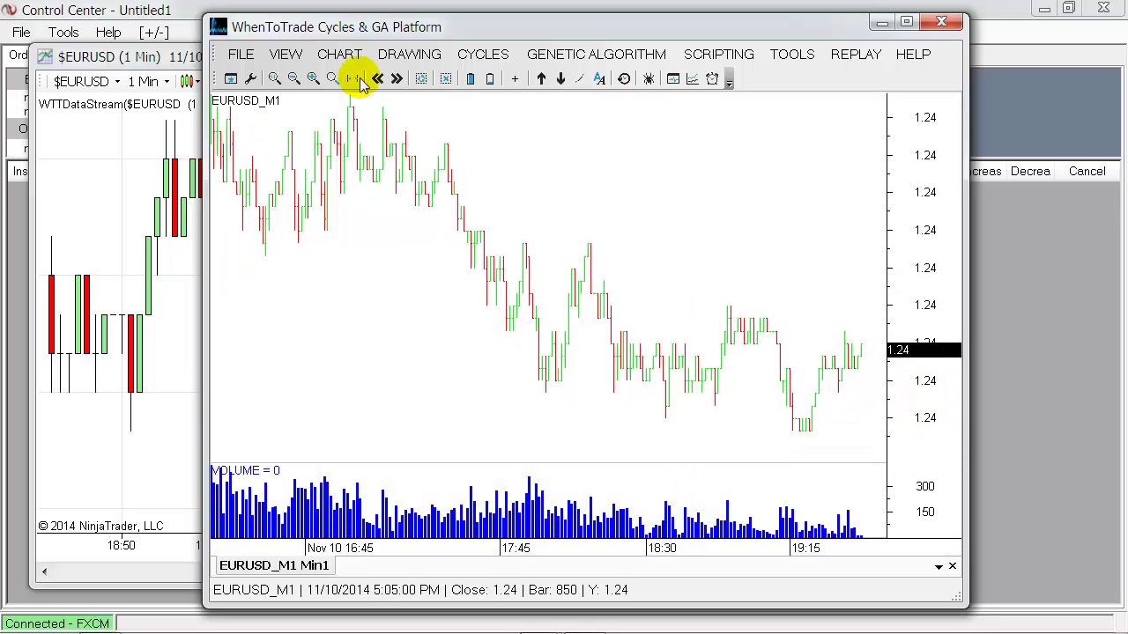
left_click(339, 55)
mouse_move(425, 228)
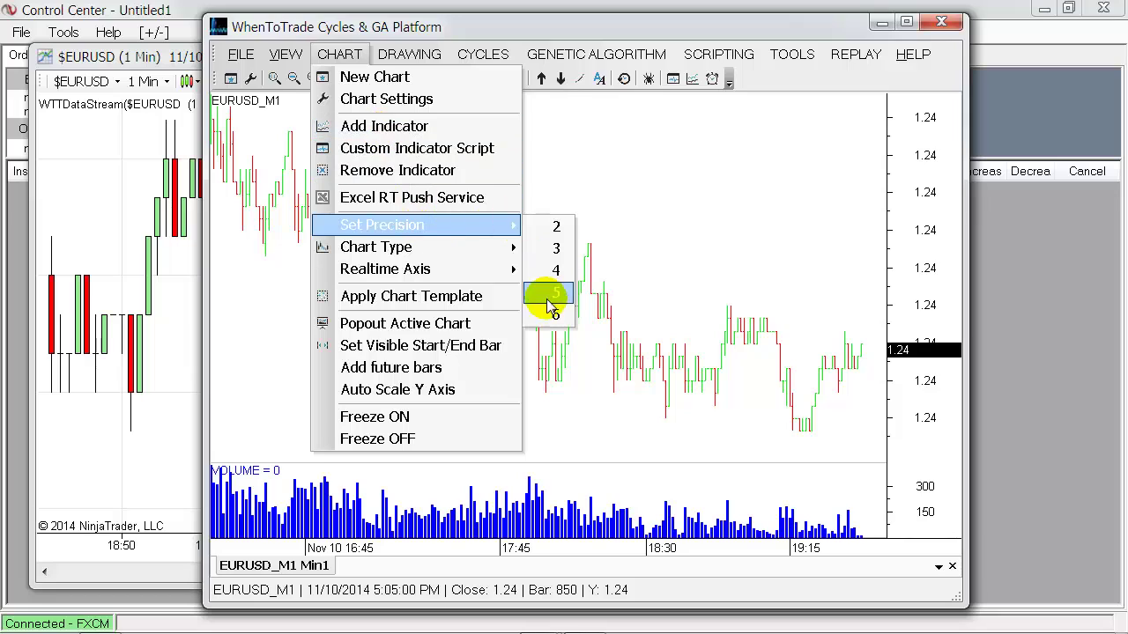
left_click(549, 292)
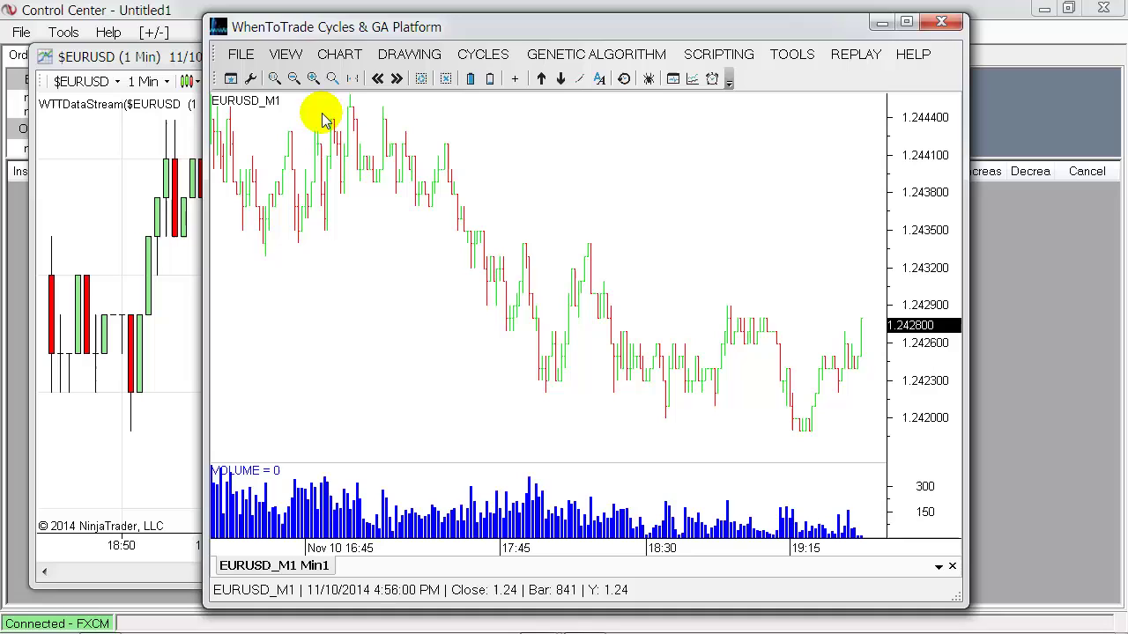
Set the 1-minute chart's price style to Candle Chart and make the up-candle and down-candle outlines black
left_click(252, 79)
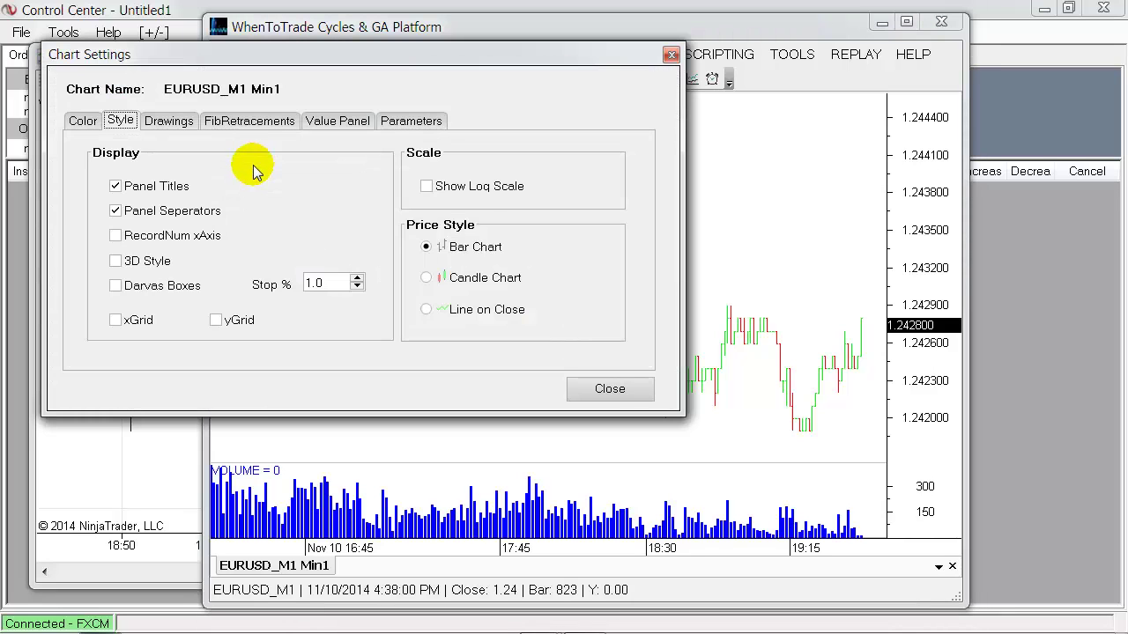
left_click(427, 282)
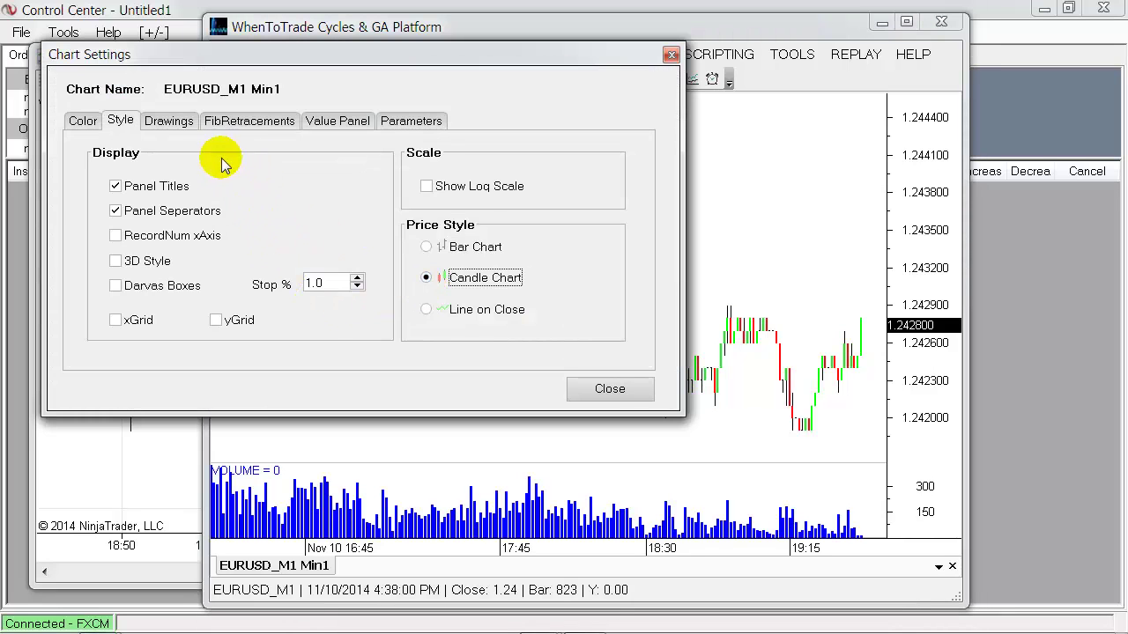
left_click(95, 126)
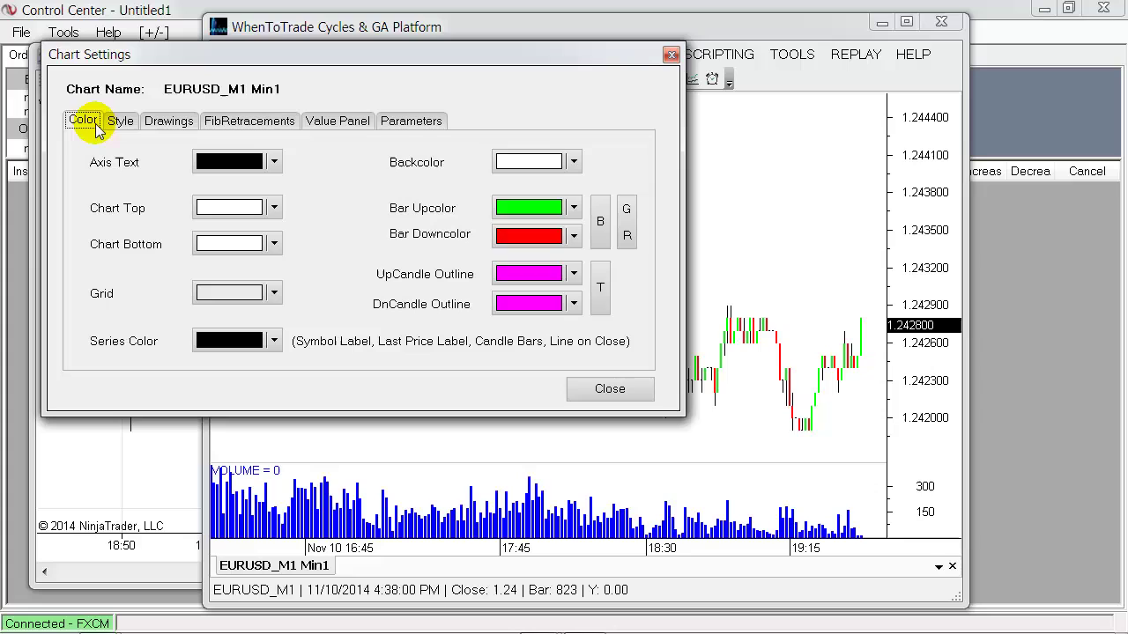
left_click(574, 274)
left_click(668, 495)
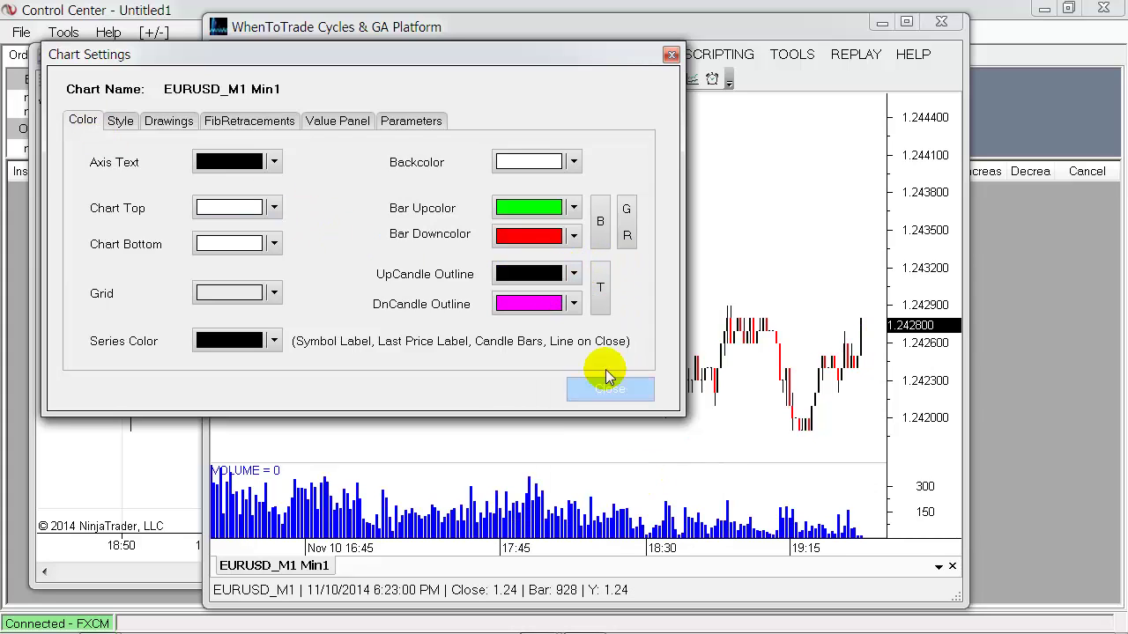
left_click(574, 304)
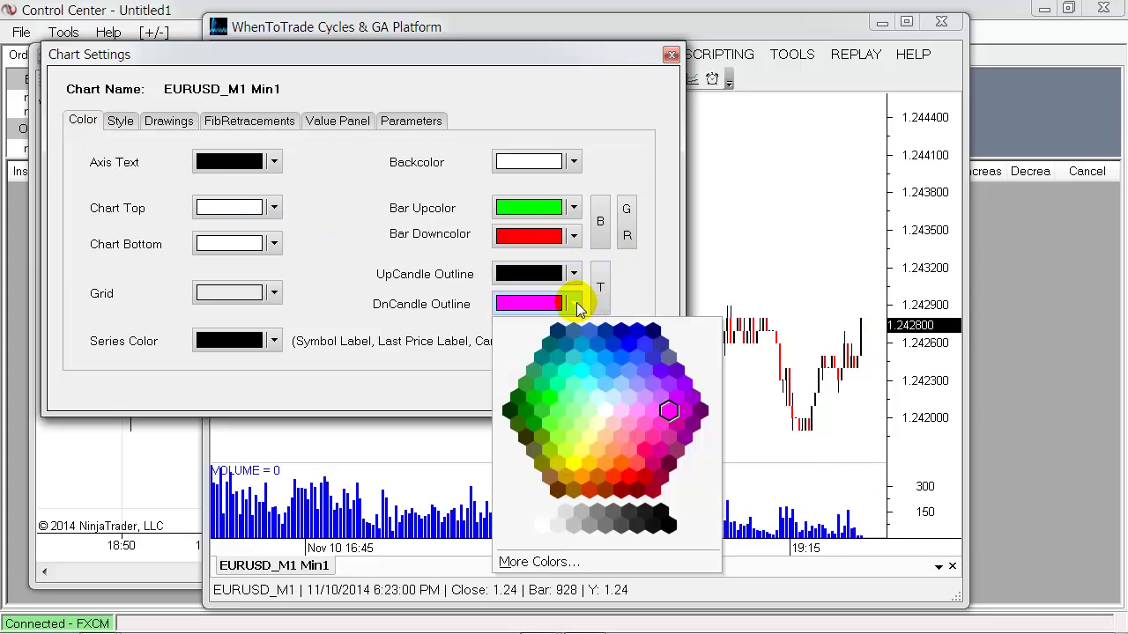
left_click(665, 524)
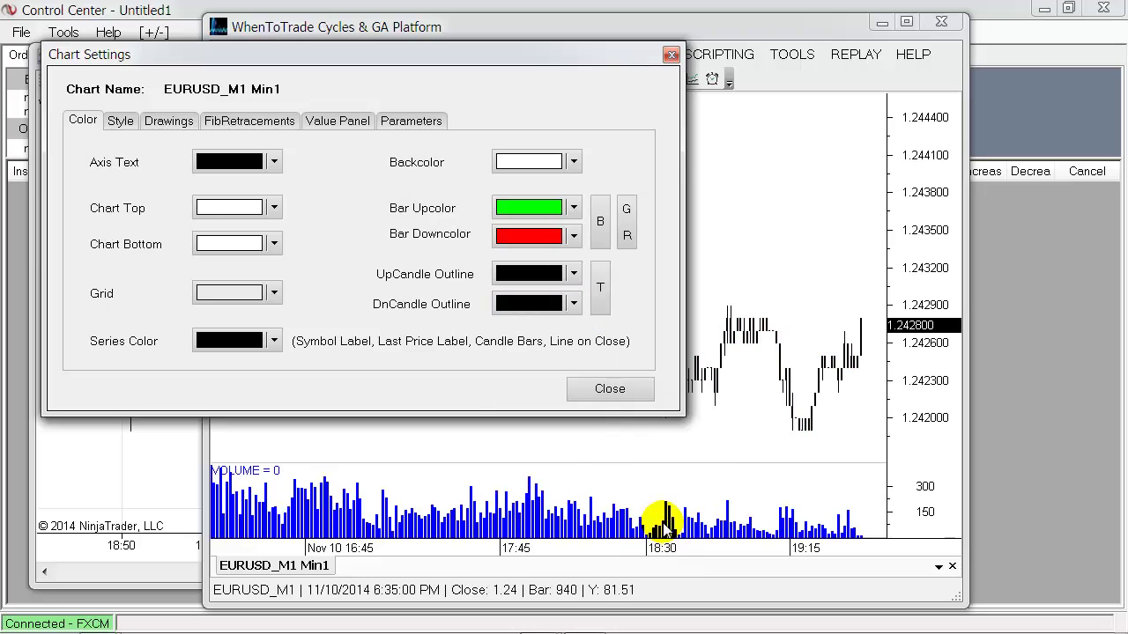
left_click(618, 387)
Enlarge the candles of the 1-minute EURUSD_M1 chart so individual bars can be read
left_click(312, 79)
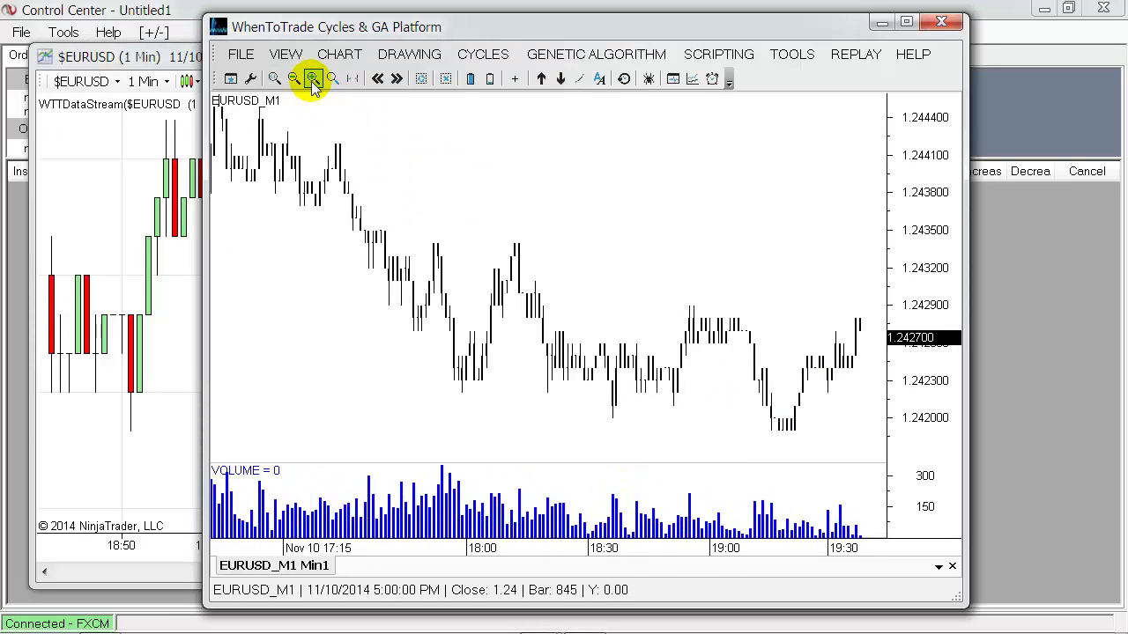
left_click(312, 79)
left_click(312, 79)
left_click(312, 79)
left_click(312, 79)
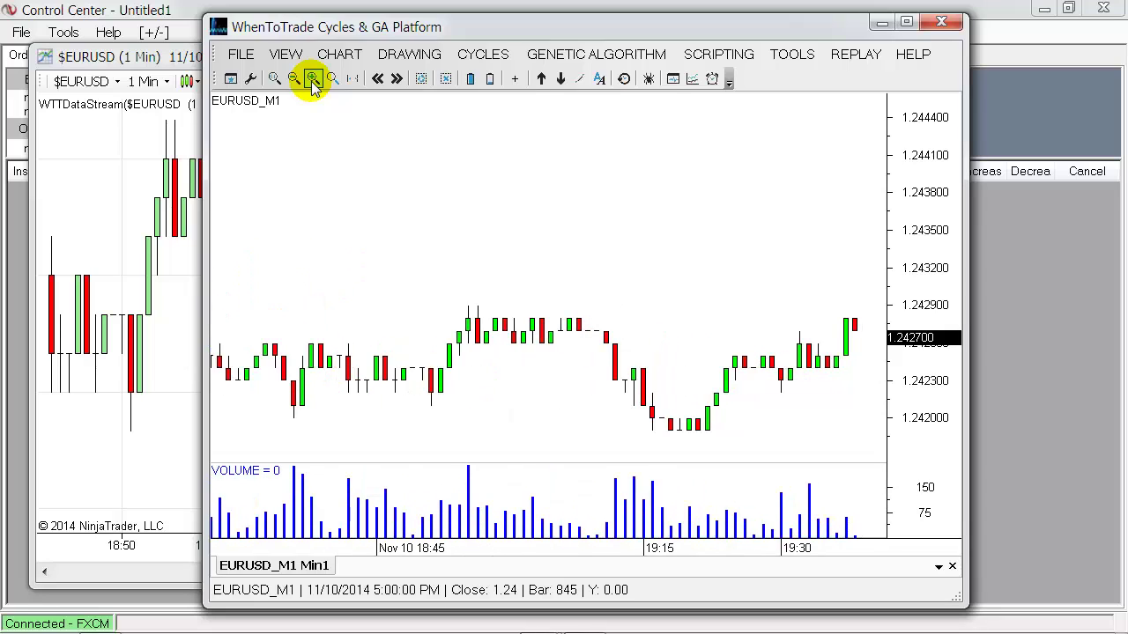
left_click(312, 80)
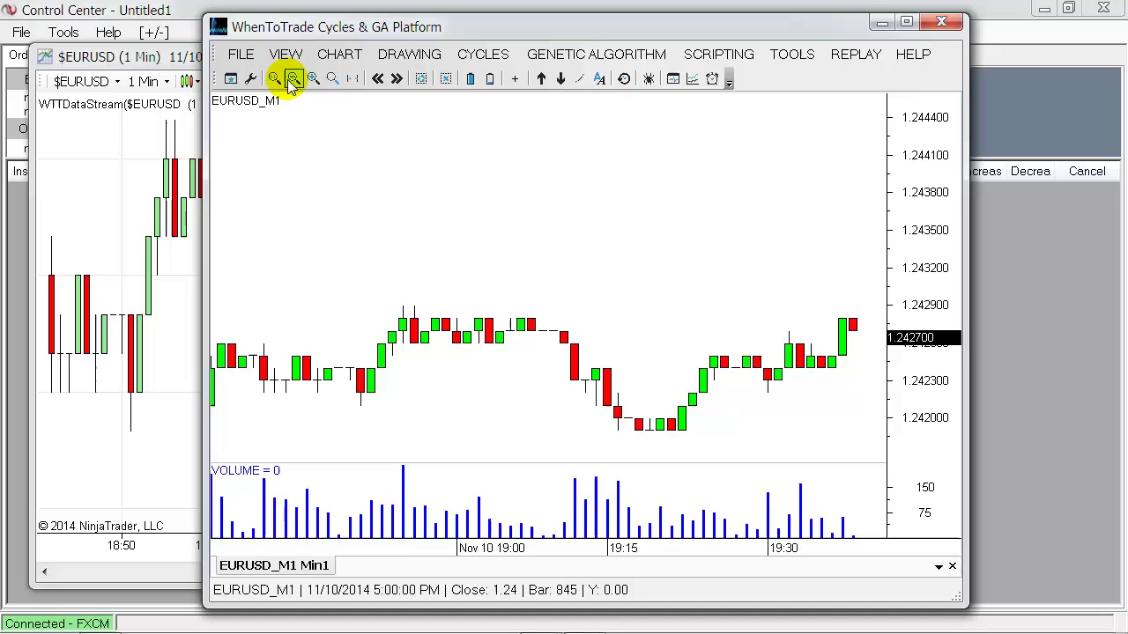
left_click(294, 79)
Move the WhenToTrade window clear of the NinjaTrader $EURUSD chart and compare the live prices in both charts
left_click(189, 55)
left_click_drag(738, 36, 881, 24)
left_click(304, 63)
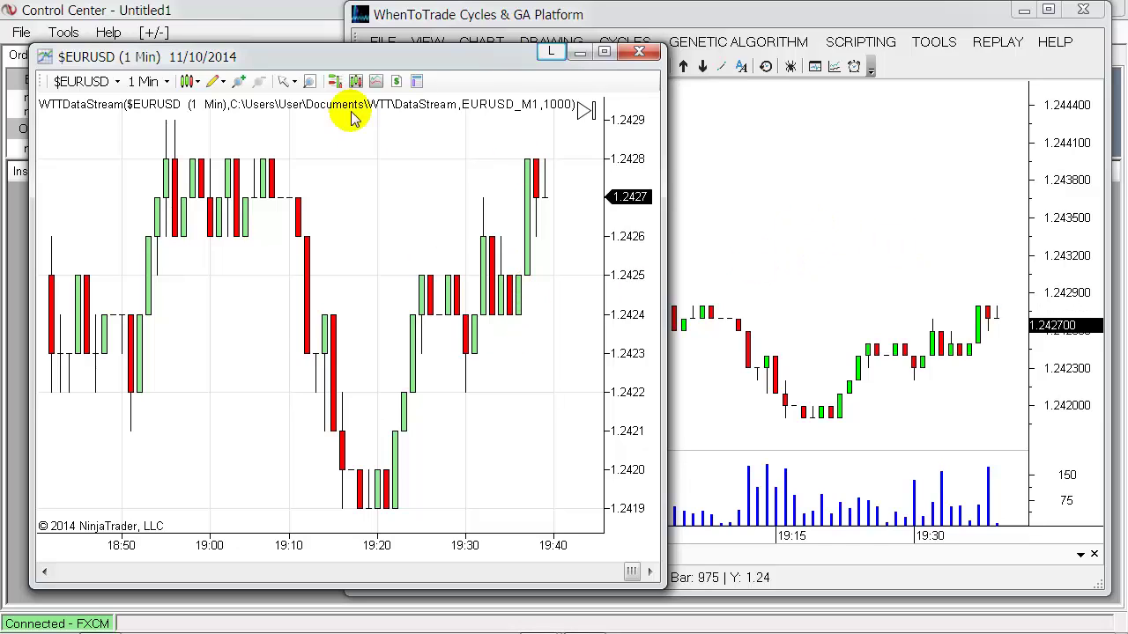
left_click(800, 16)
left_click(384, 42)
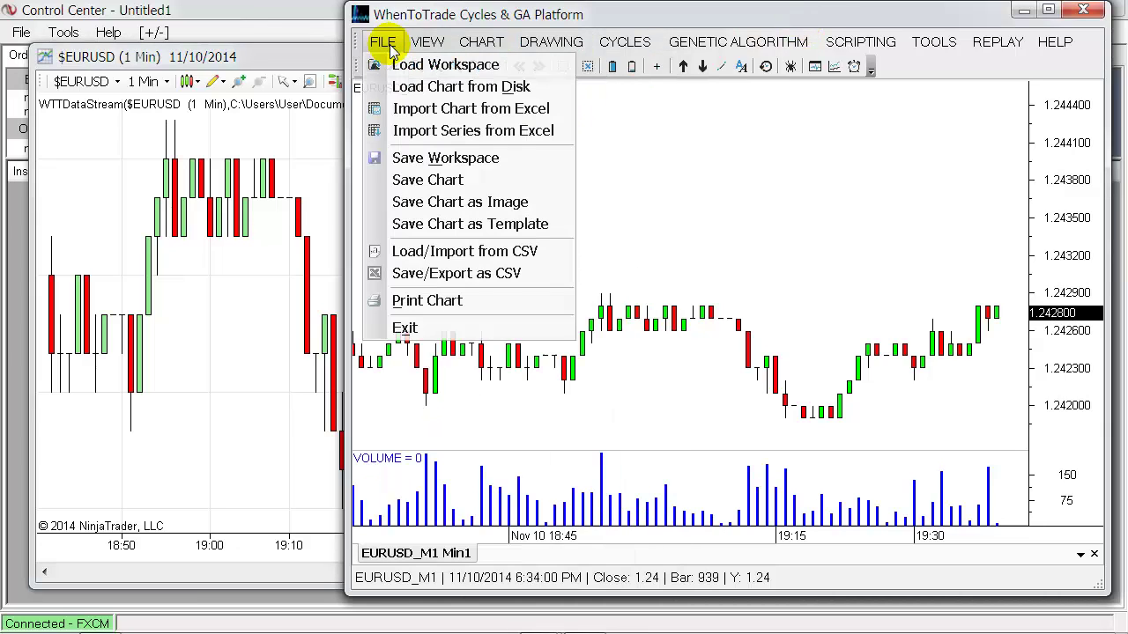
mouse_move(428, 41)
left_click(622, 137)
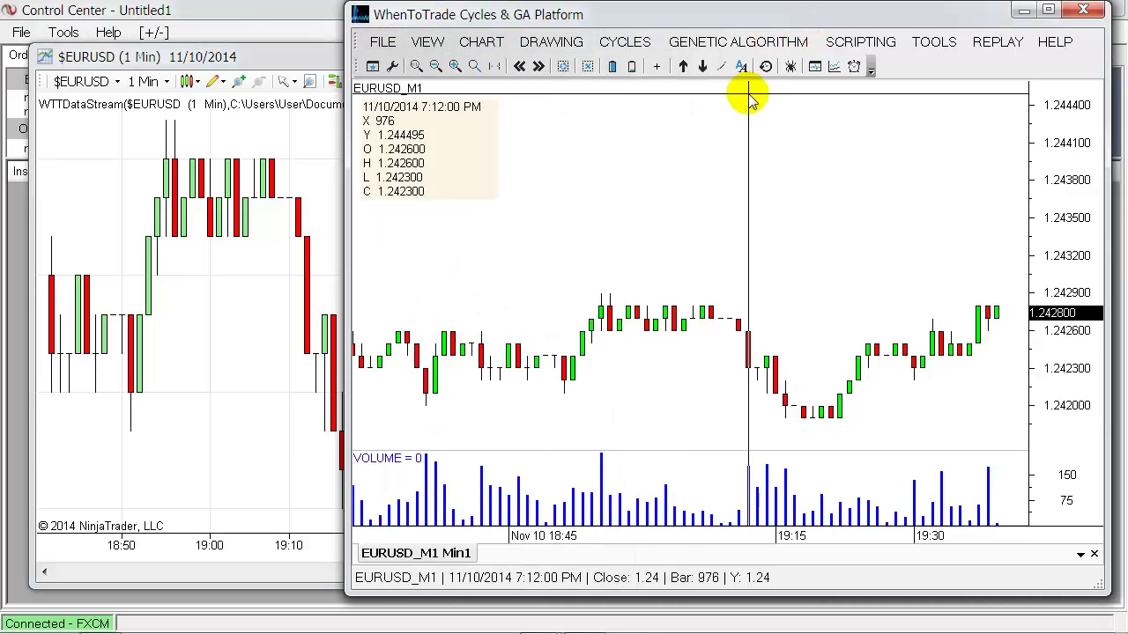
Create a second DataStream chart for EURUSD_M1 with the Minute time frame and a bar size of 5
left_click(373, 68)
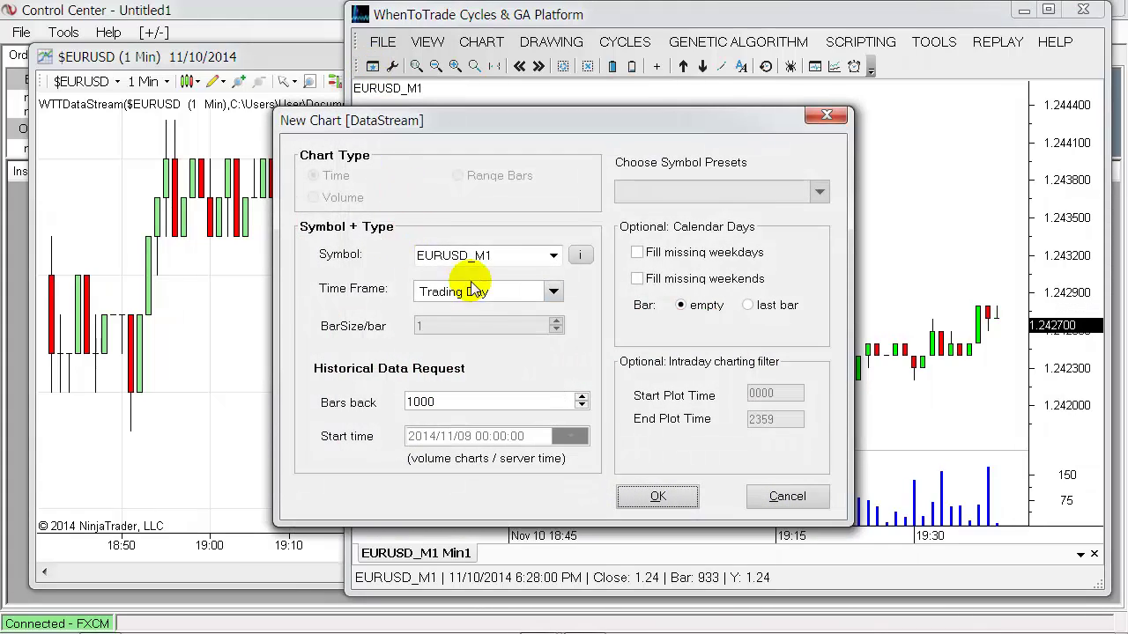
left_click(528, 293)
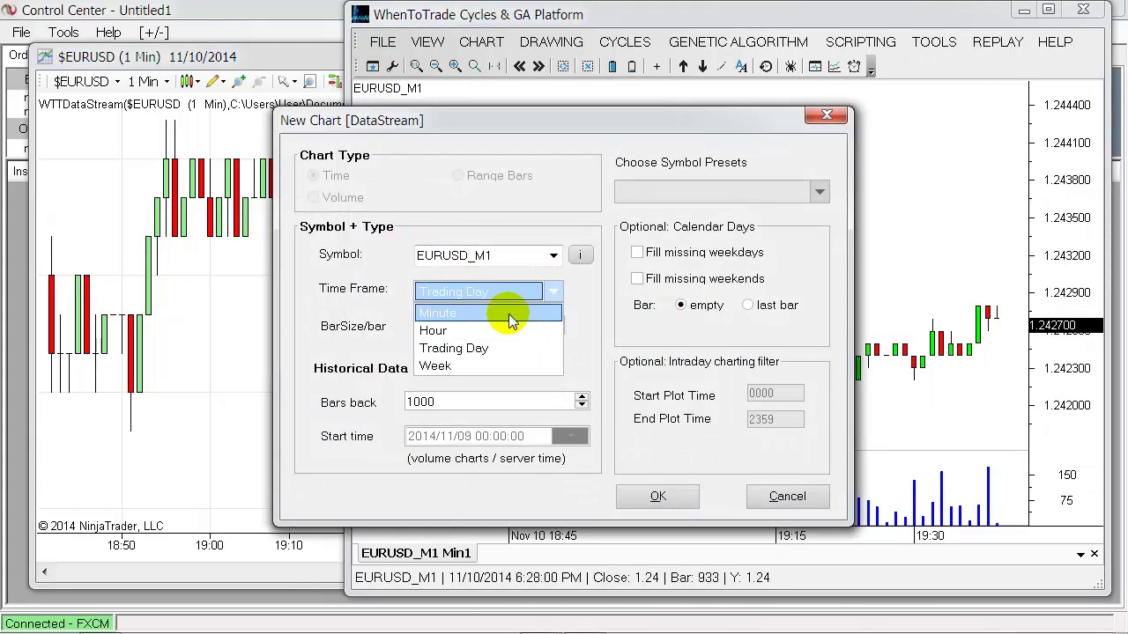
left_click(498, 313)
key("Tab")
type("5")
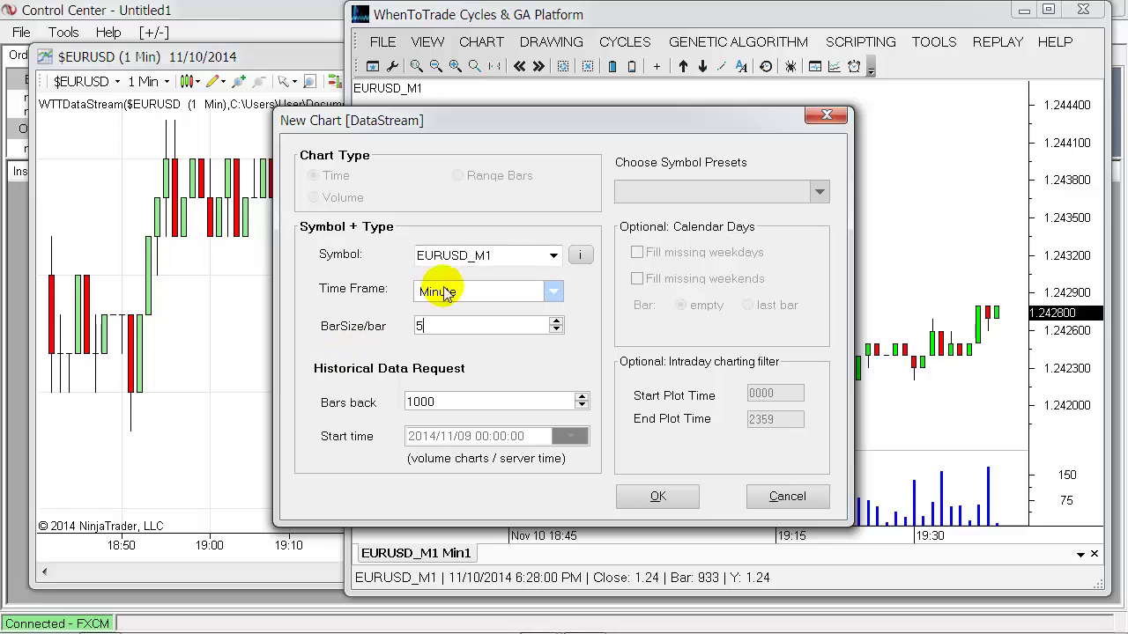
left_click(658, 496)
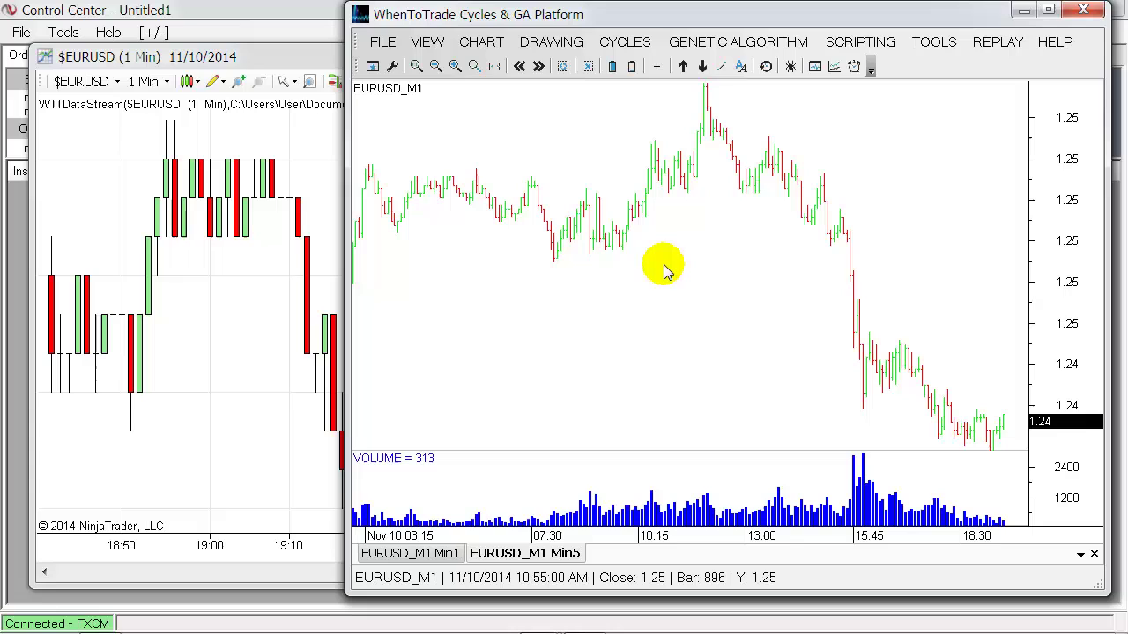
Dock the 5-minute chart to the right of the 1-minute chart and compress its price scale
left_click_drag(499, 551, 759, 319)
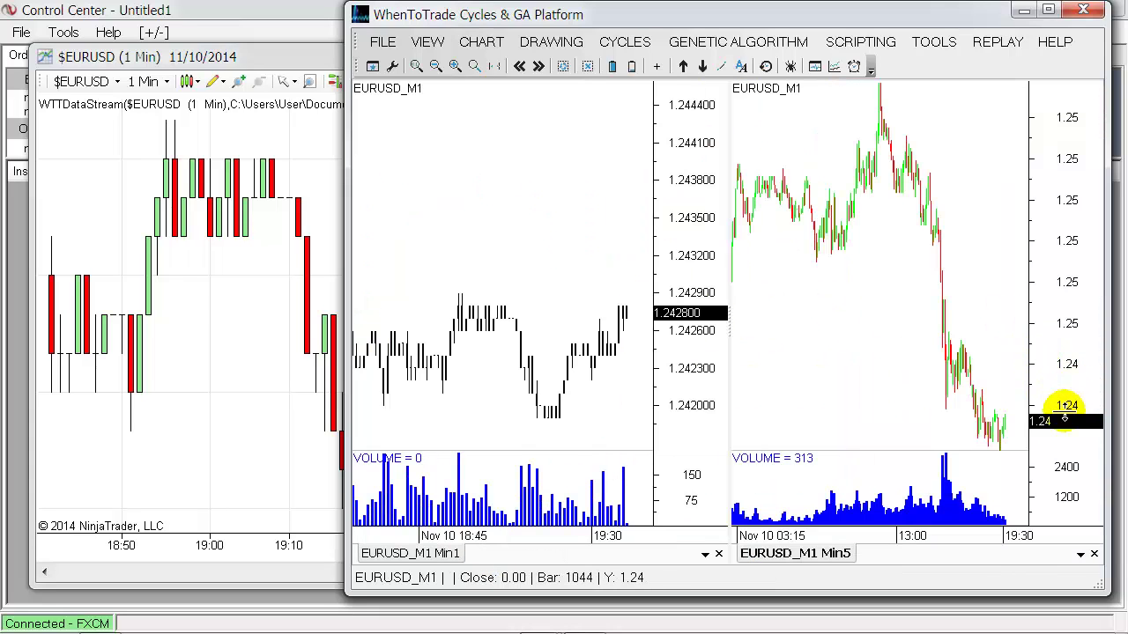
mouse_move(1057, 448)
left_mouse_down()
mouse_move(1069, 418)
mouse_move(1057, 390)
left_mouse_up()
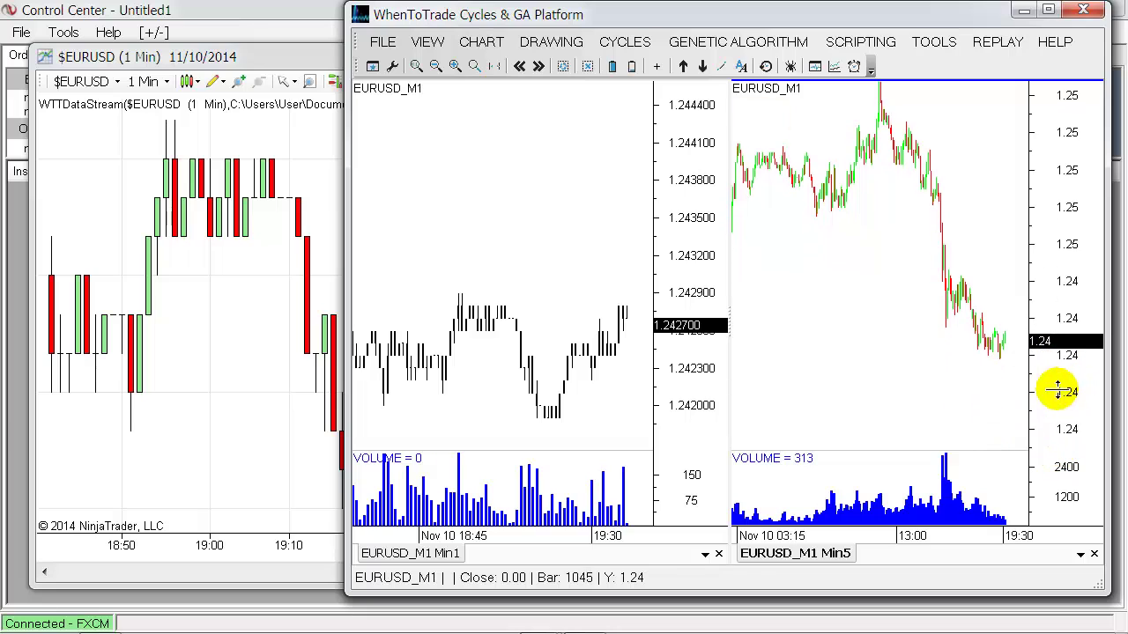
Zoom in on both the 1-minute and the 5-minute EURUSD_M1 charts to examine their recent bars
left_click(503, 297)
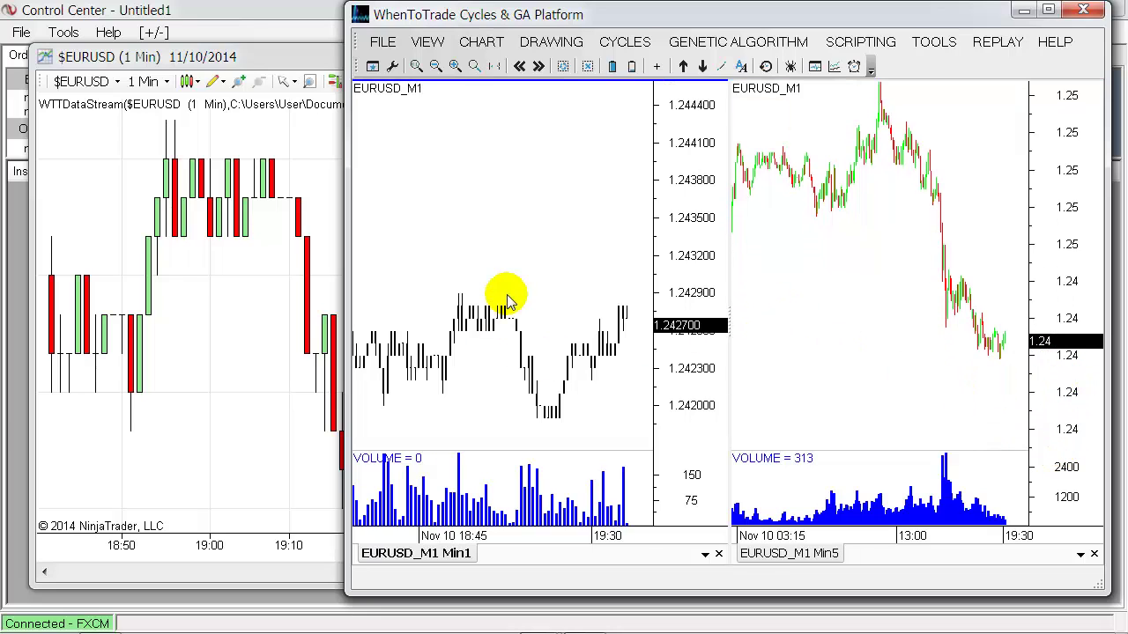
left_click(455, 67)
left_click(456, 68)
left_click(455, 68)
left_click(768, 270)
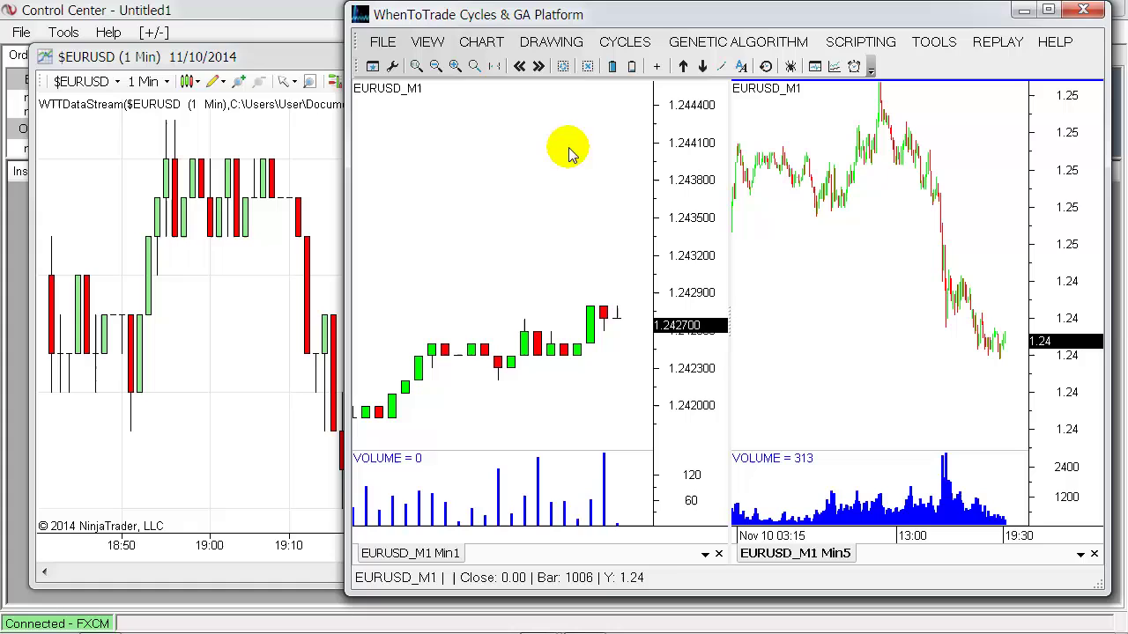
left_click(456, 68)
left_click(456, 68)
left_click(456, 68)
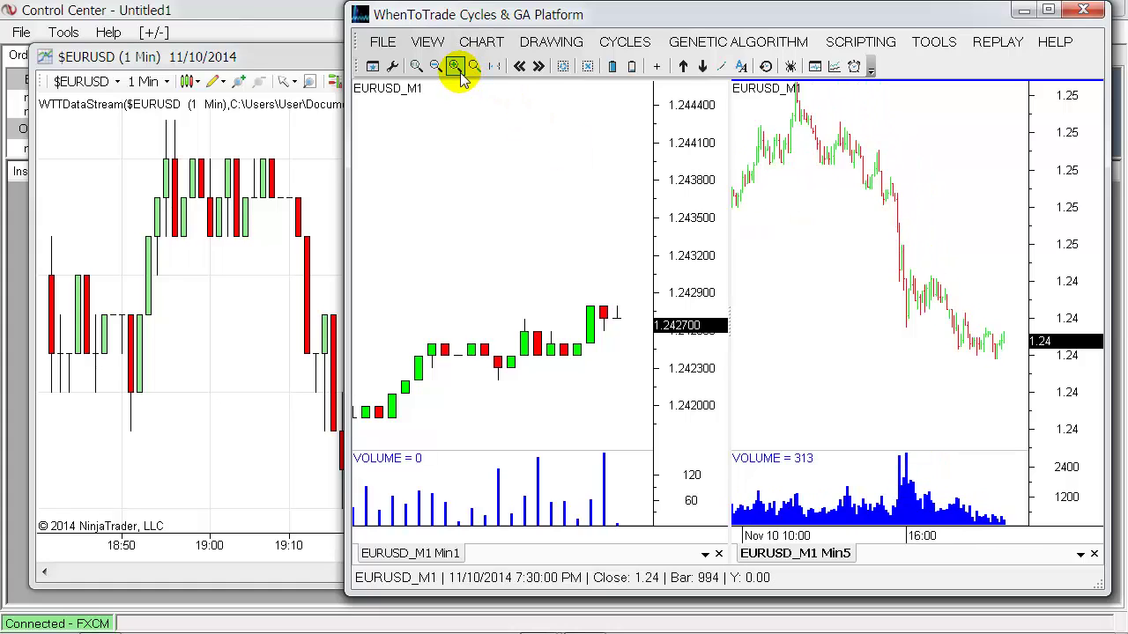
left_click(456, 68)
left_click(456, 68)
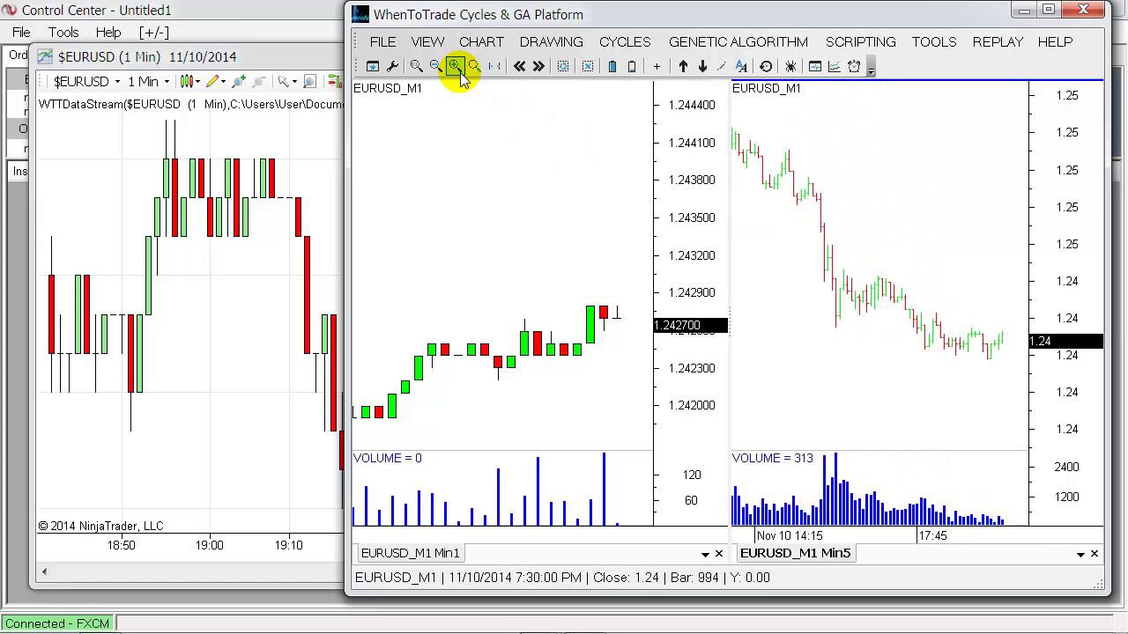
Switch the EURUSD_M1 5-minute chart to the Candle Chart price style and set both the up-candle and down-candle outlines to black
left_click(394, 76)
left_click(448, 301)
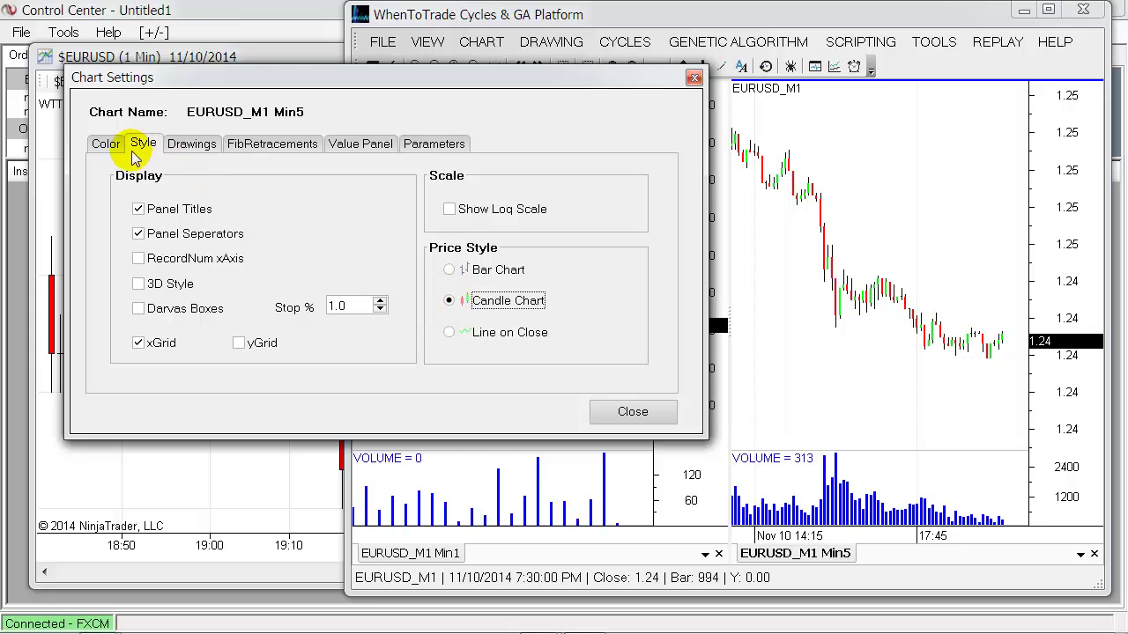
left_click(106, 145)
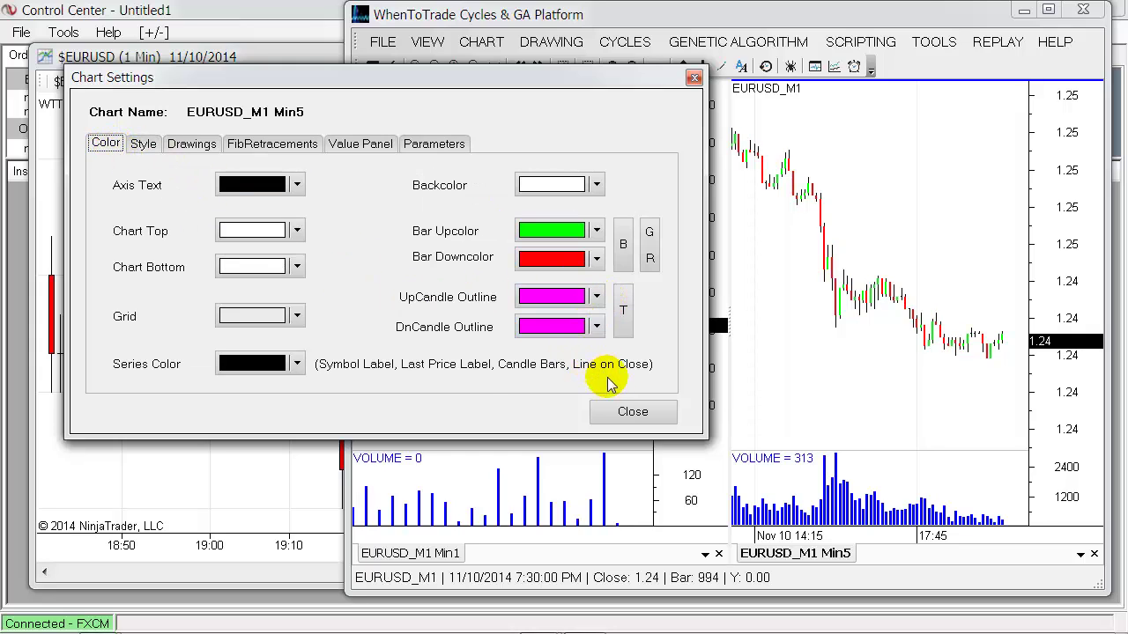
left_click(596, 296)
left_click(689, 526)
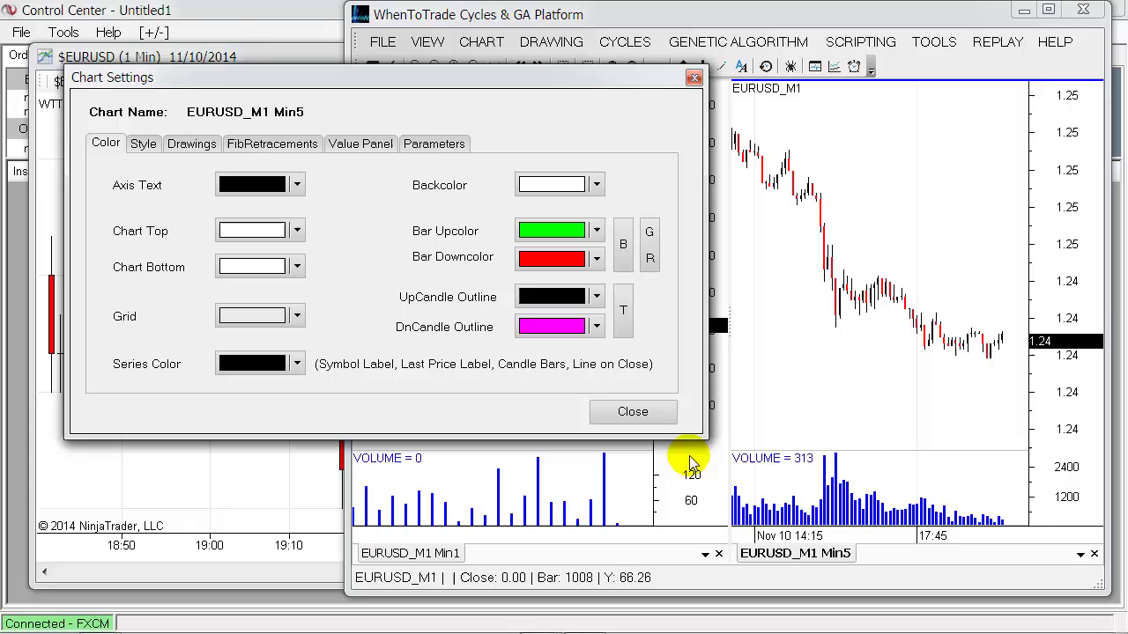
left_click(596, 327)
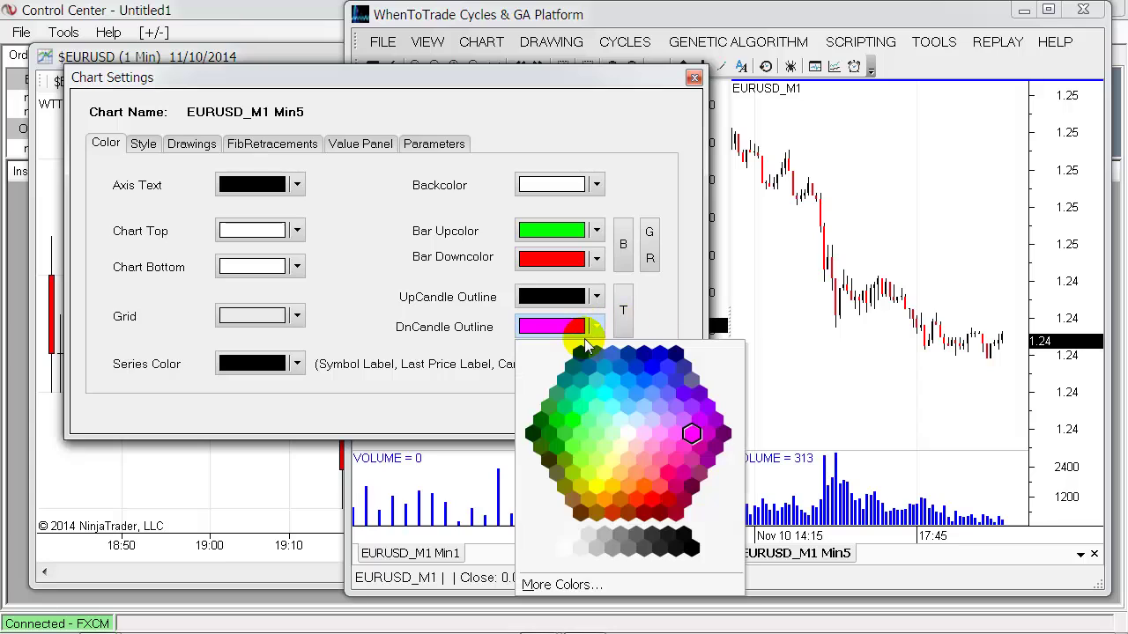
left_click(691, 548)
left_click(564, 411)
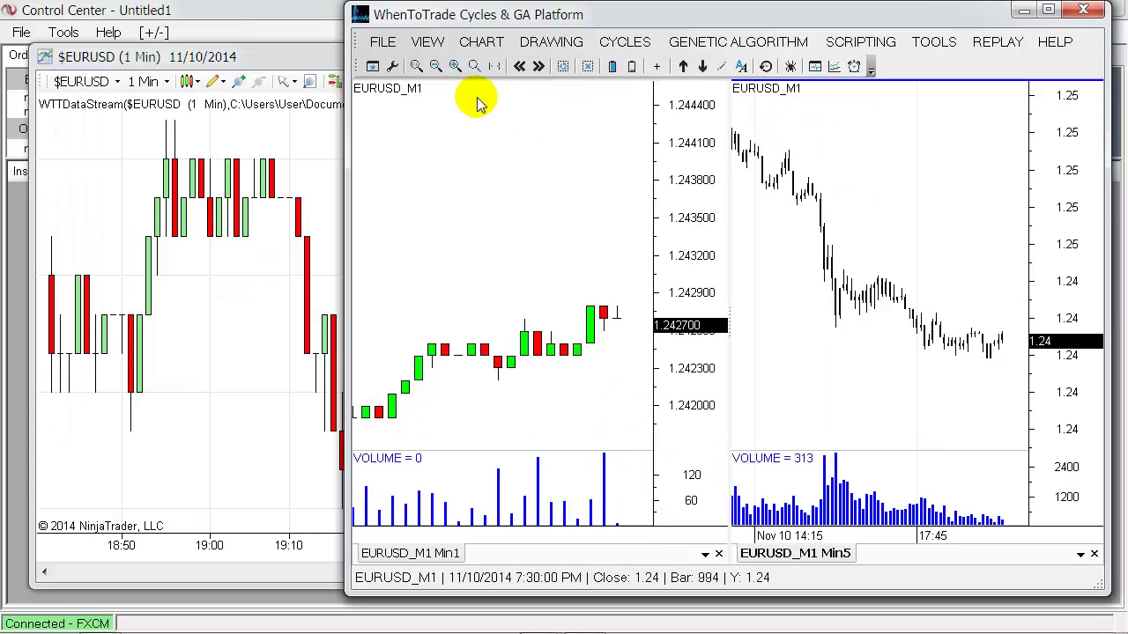
Enlarge the 5-minute chart's candles and set its price precision to six decimal places
left_click(454, 67)
left_click(454, 70)
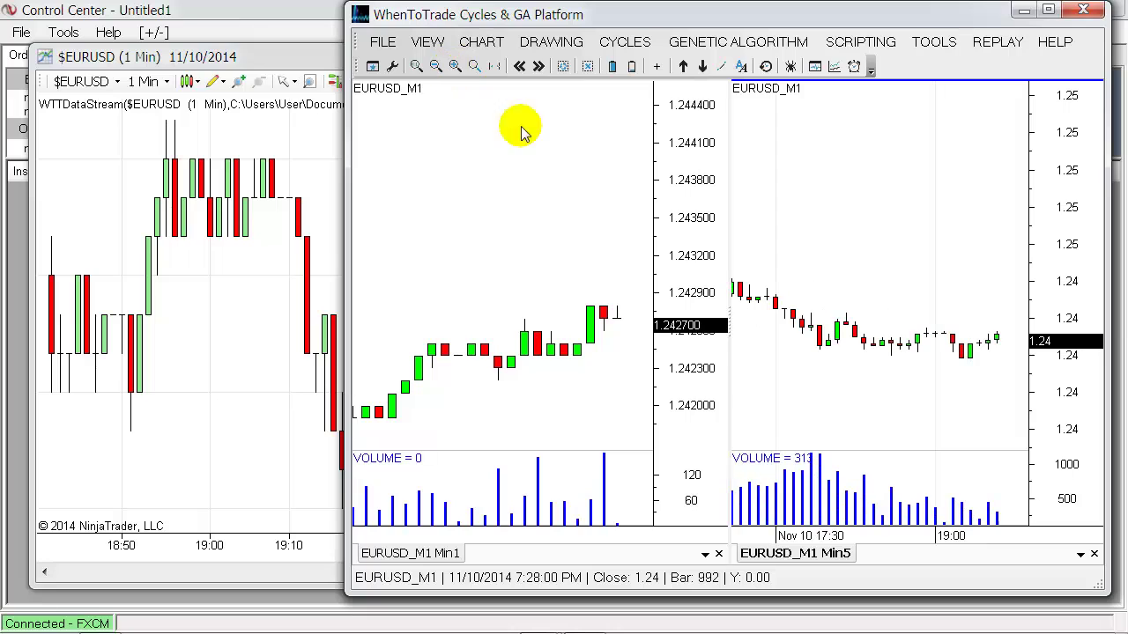
left_click(472, 41)
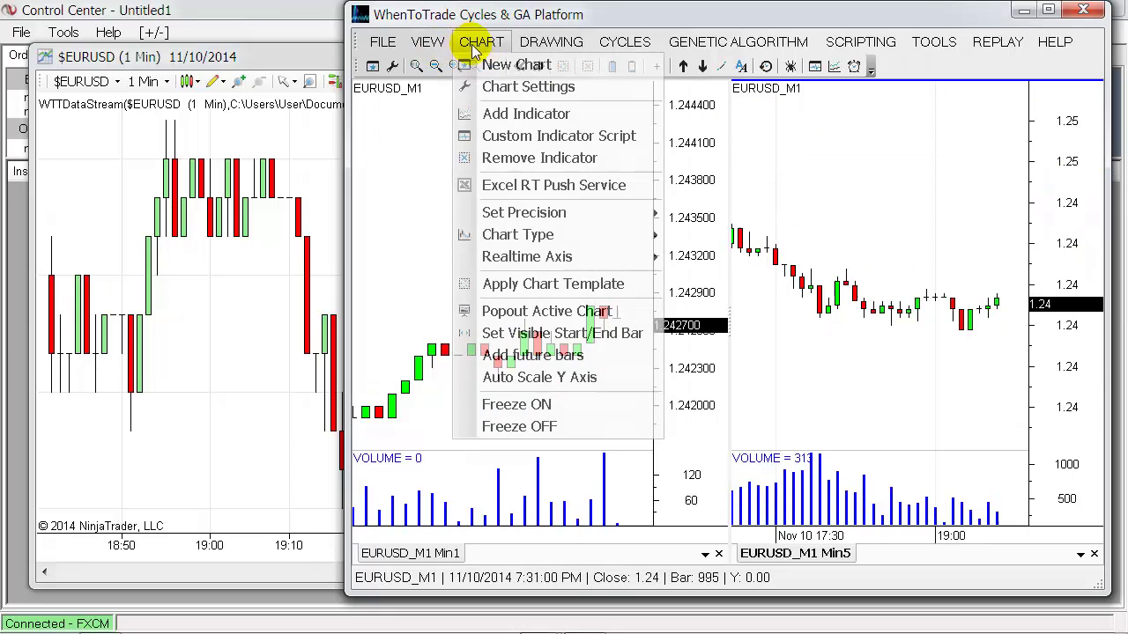
mouse_move(584, 213)
left_click(680, 312)
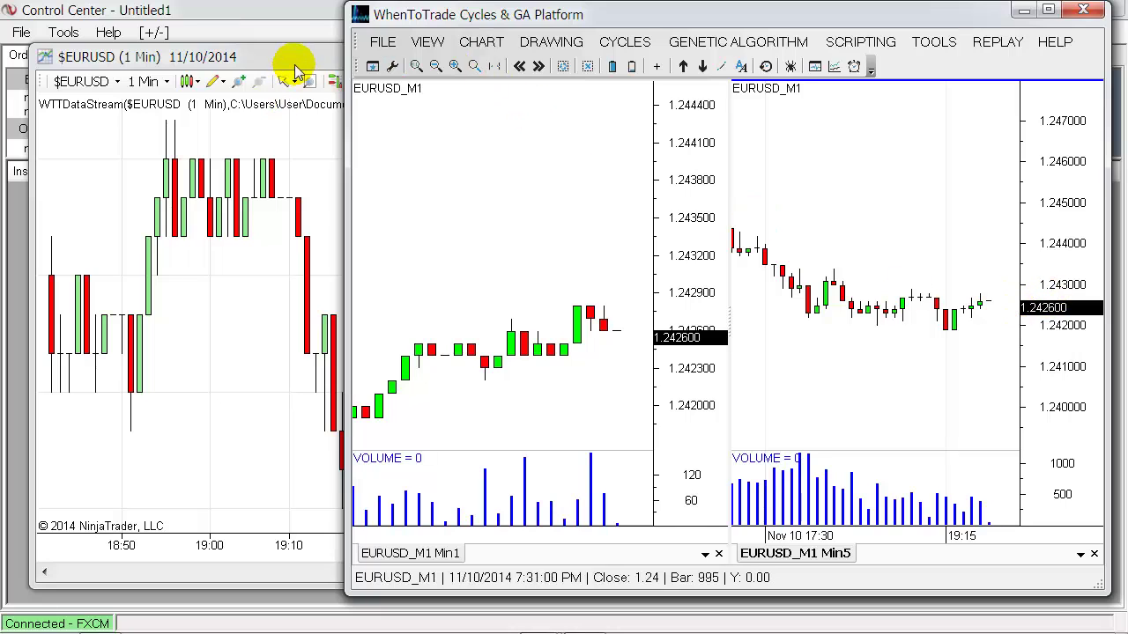
Arrange the NinjaTrader $EURUSD chart and the WhenToTrade window side by side, and stretch the 5-minute chart's price scale vertically
left_click_drag(312, 56, 27, 51)
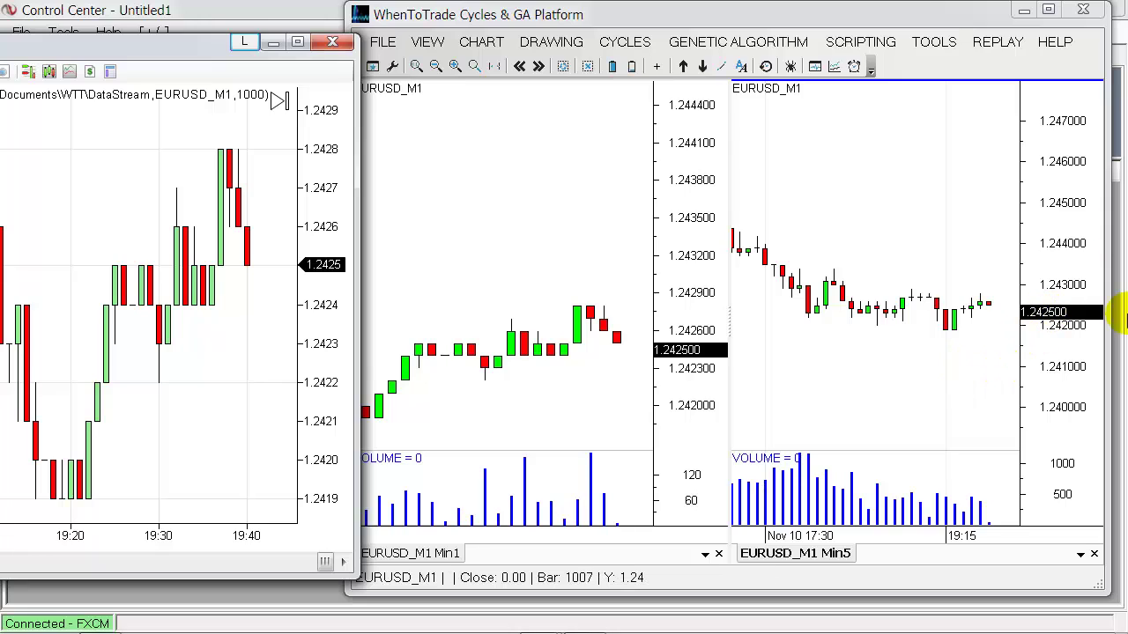
left_click_drag(1066, 143, 1040, 423)
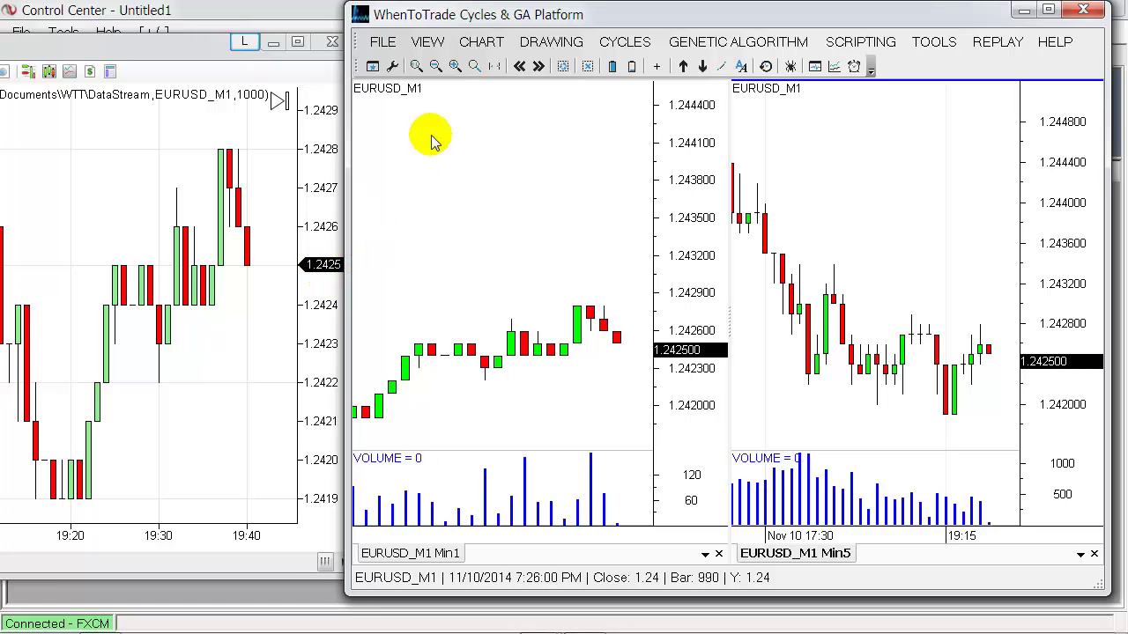
left_click_drag(566, 12, 581, 12)
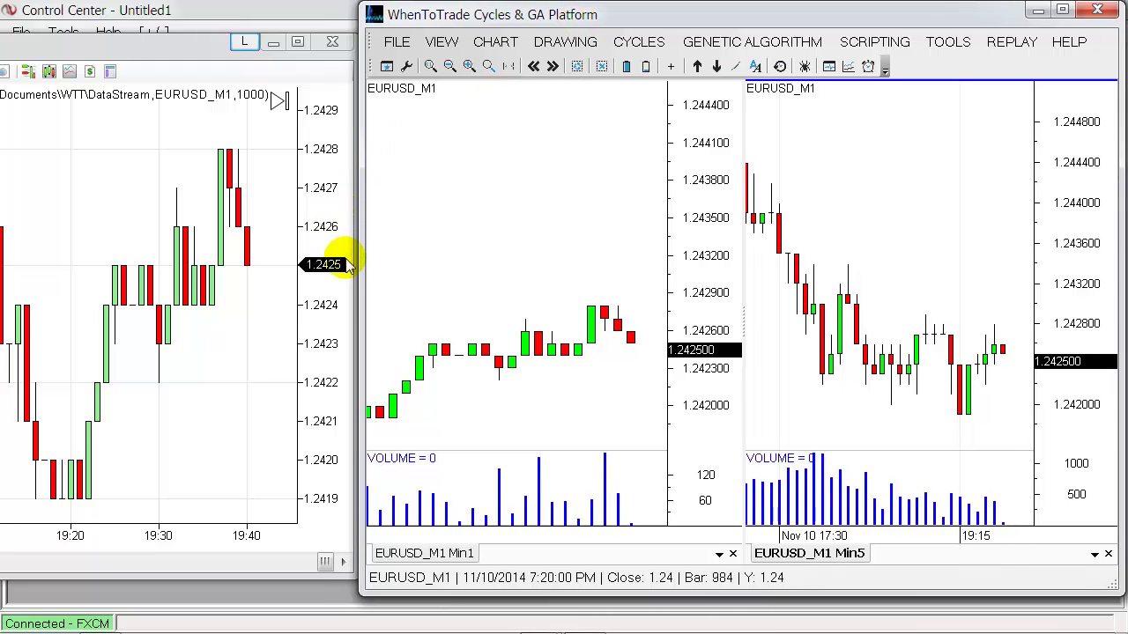